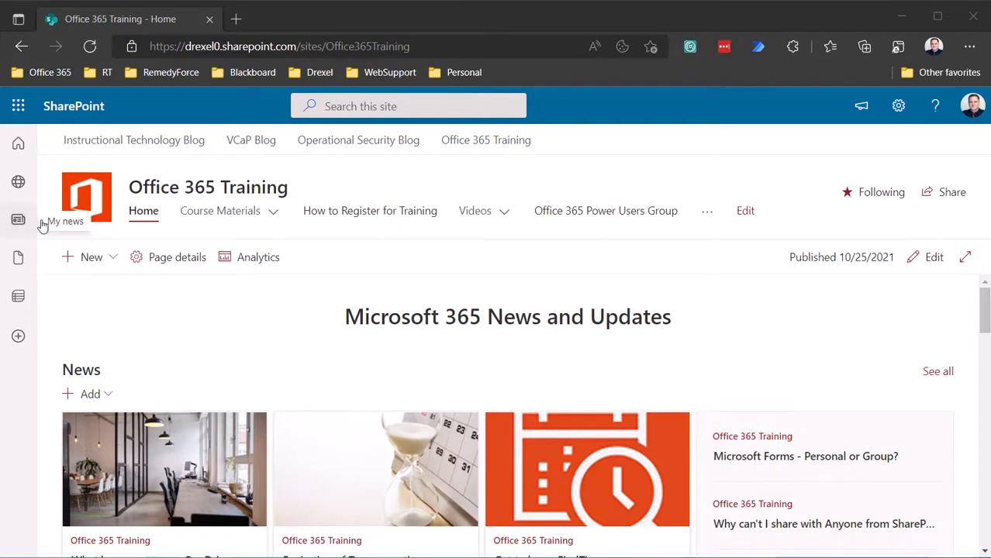
Open the Recordings library listed under Course Materials and look through its video files.
{"action": "mouse_move", "coordinate": [248, 215]}
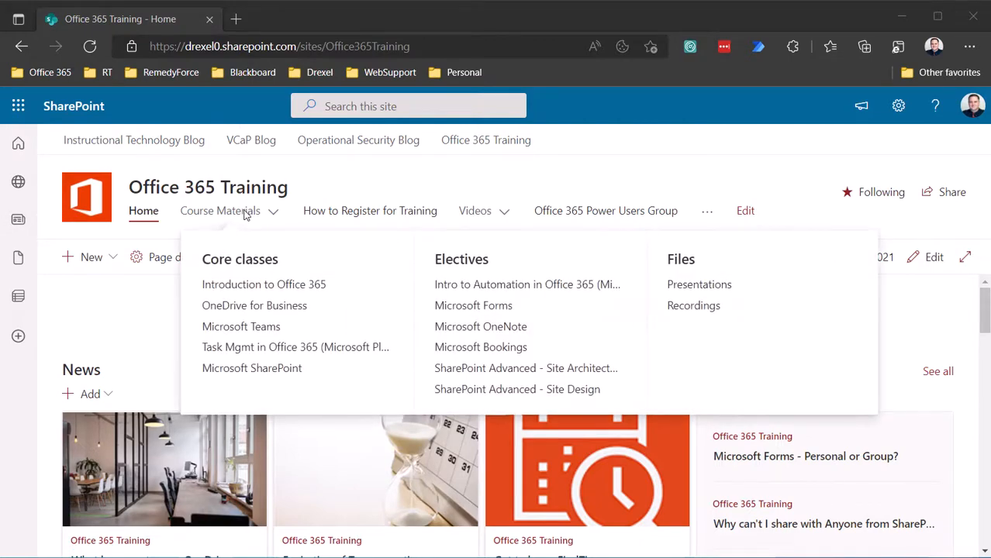
{"action": "left_click", "coordinate": [694, 307]}
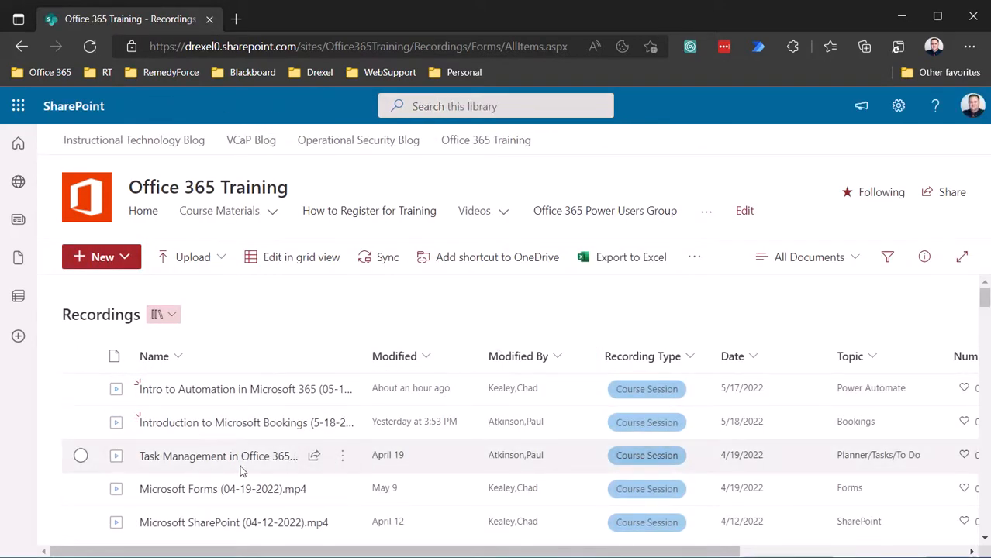
{"action": "mouse_move", "coordinate": [242, 462]}
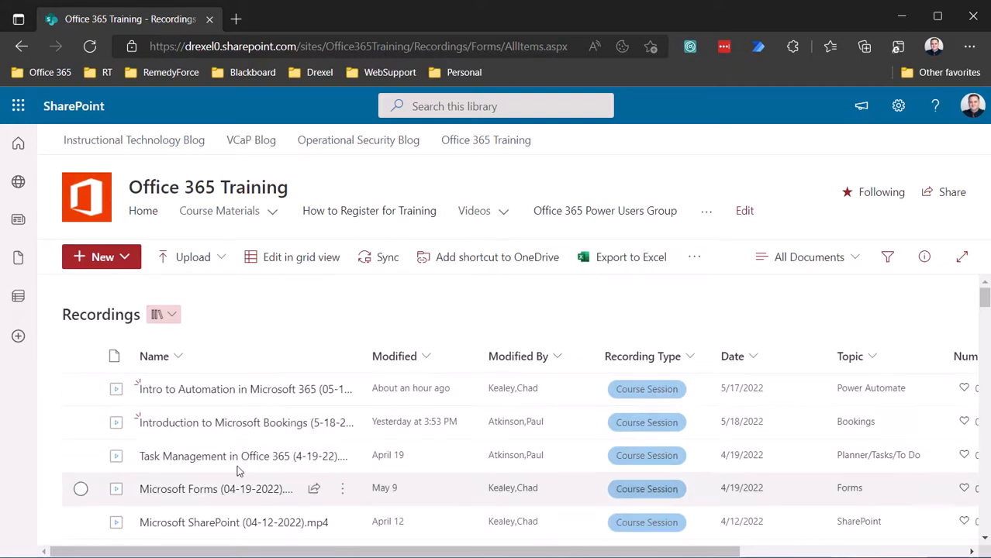
{"action": "scroll", "coordinate": [221, 443], "scroll_direction": "down", "scroll_amount": 1}
{"action": "scroll", "coordinate": [222, 434], "scroll_direction": "down", "scroll_amount": 1}
{"action": "scroll", "coordinate": [221, 412], "scroll_direction": "up", "scroll_amount": 2}
{"action": "scroll", "coordinate": [221, 417], "scroll_direction": "down", "scroll_amount": 2}
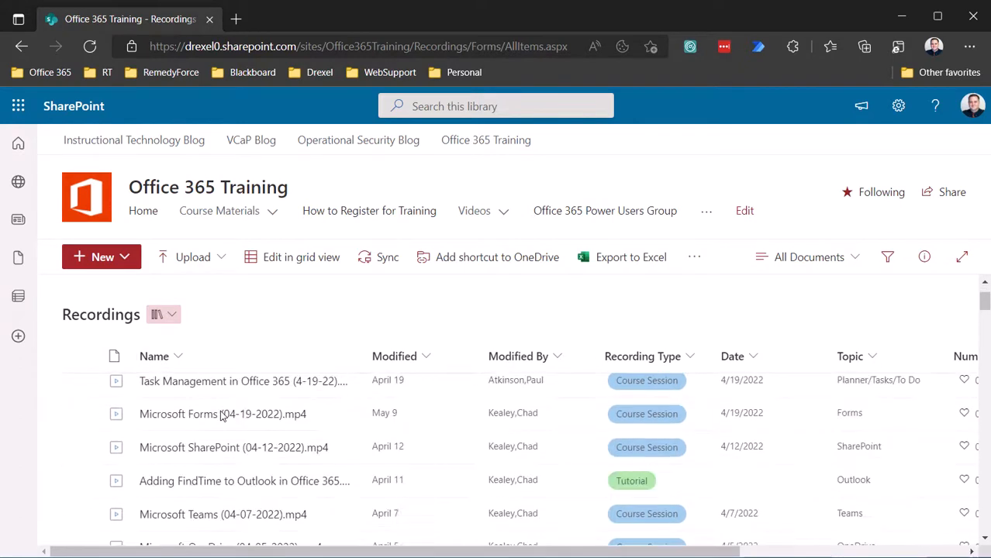
{"action": "scroll", "coordinate": [221, 415], "scroll_direction": "up", "scroll_amount": 3}
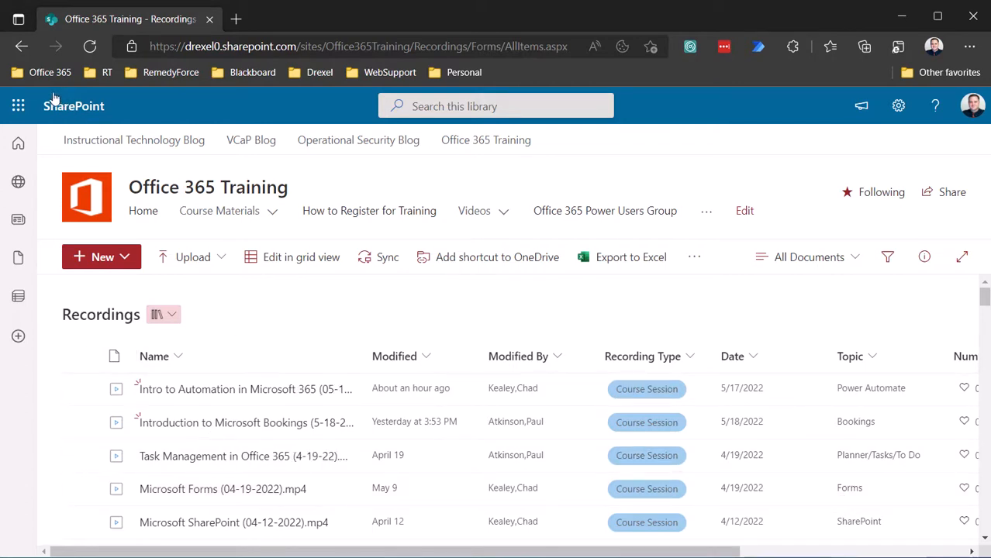
Return to the site's home page and create a new page from the Blank template.
{"action": "left_click", "coordinate": [141, 215]}
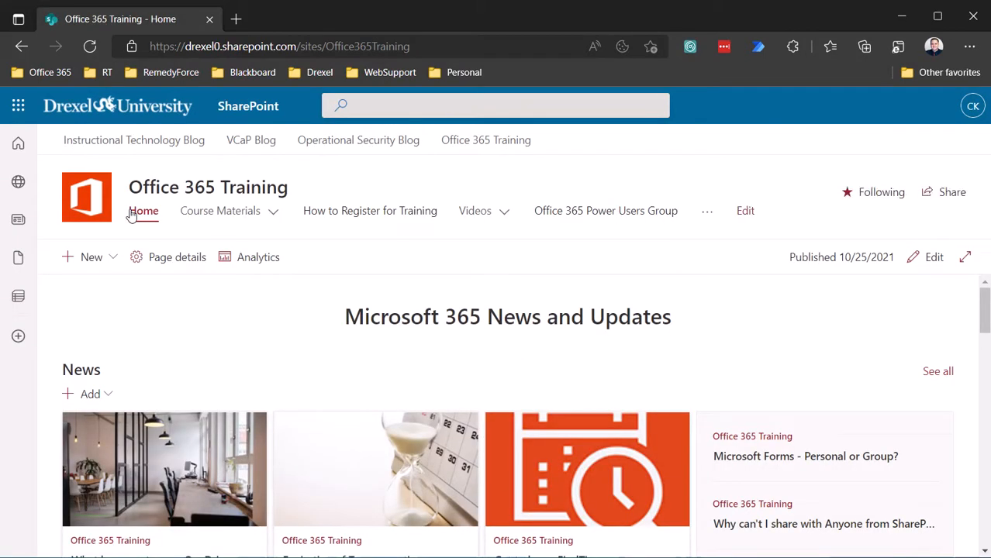
{"action": "left_click", "coordinate": [92, 258]}
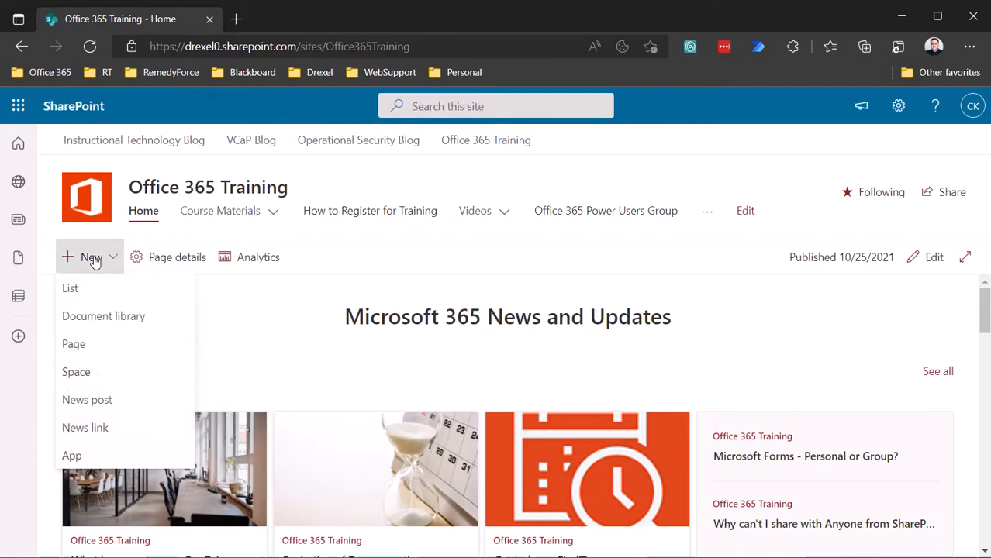
{"action": "left_click", "coordinate": [72, 345]}
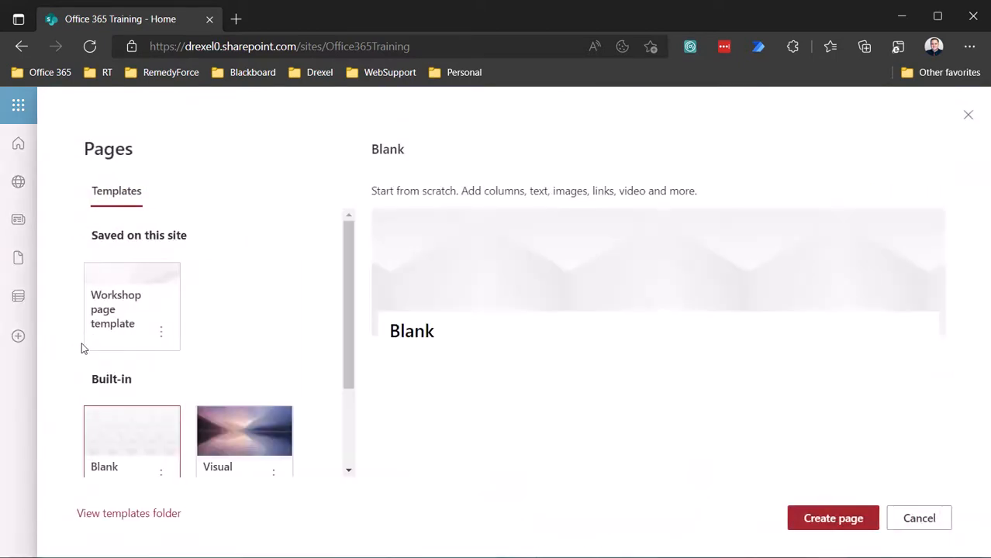
{"action": "scroll", "coordinate": [218, 322], "scroll_direction": "down", "scroll_amount": 1}
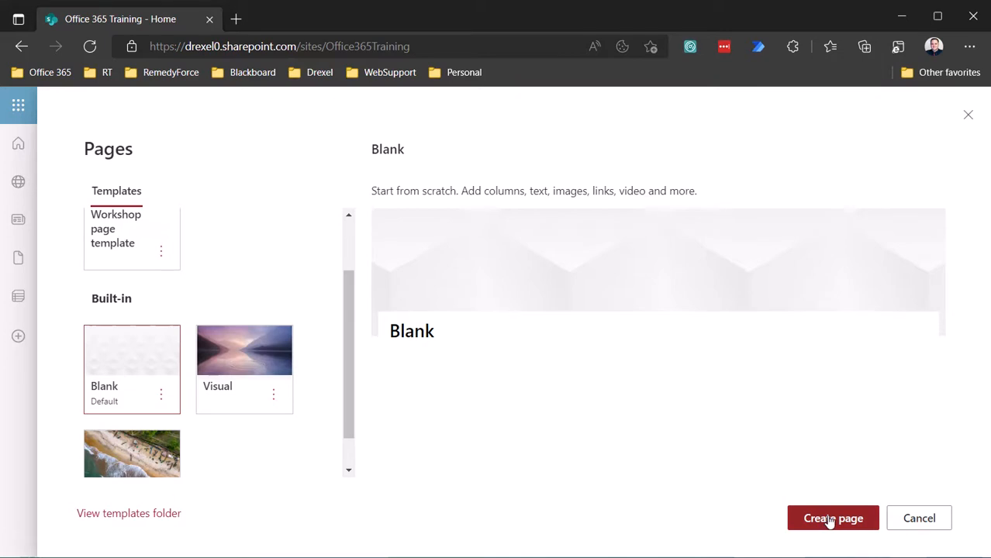
{"action": "left_click", "coordinate": [830, 519]}
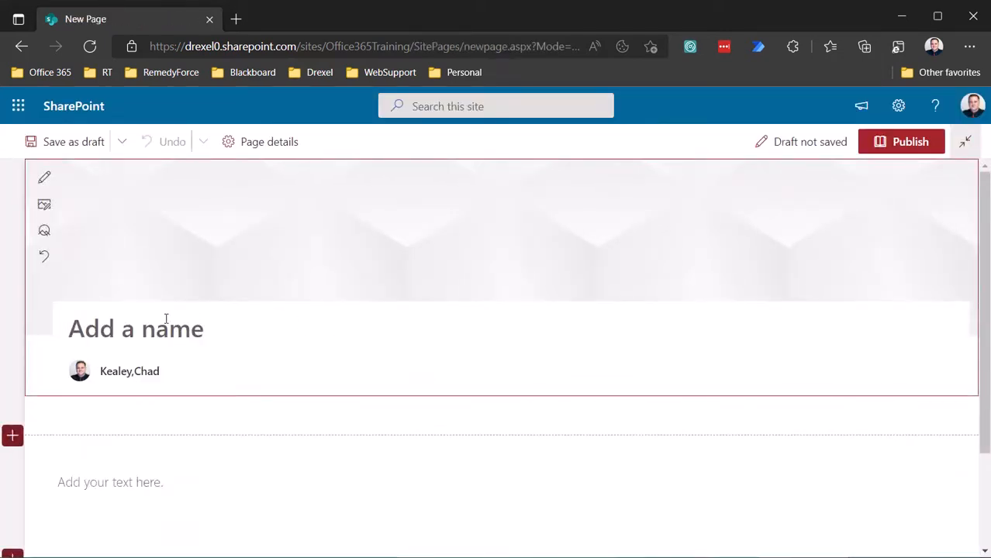
Name the page "Video Browser" and set its title area layout to Plain.
{"action": "type", "text": "Video "}
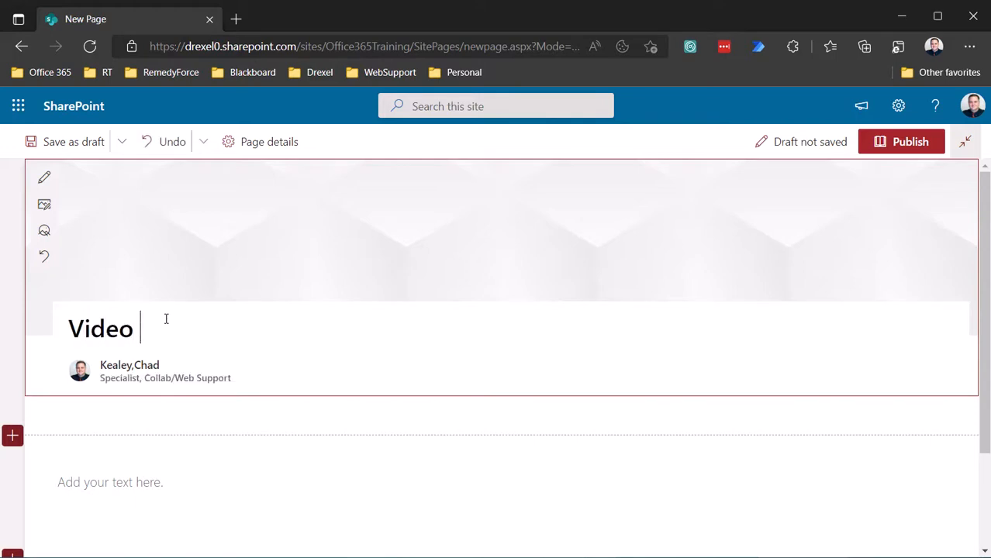
{"action": "type", "text": "Browser"}
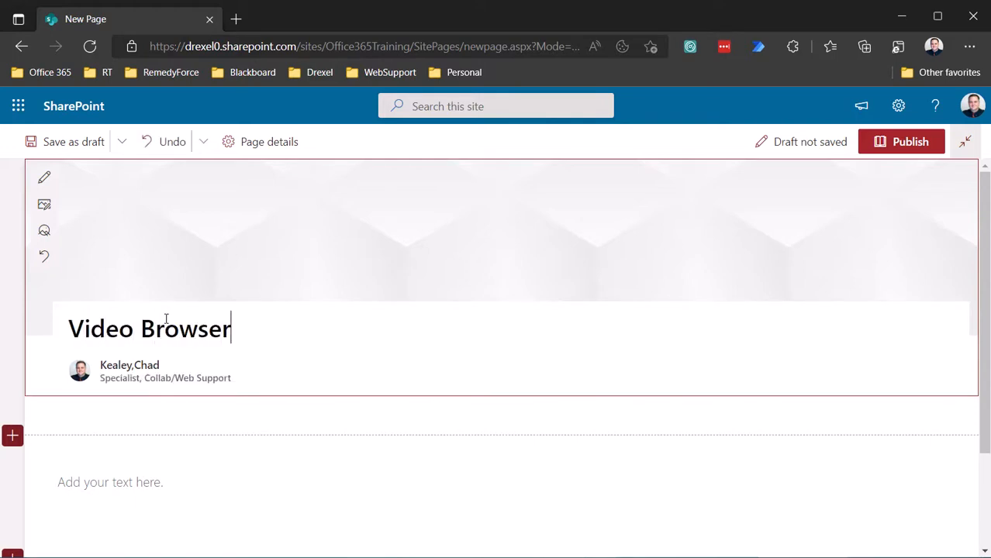
{"action": "left_click", "coordinate": [44, 178]}
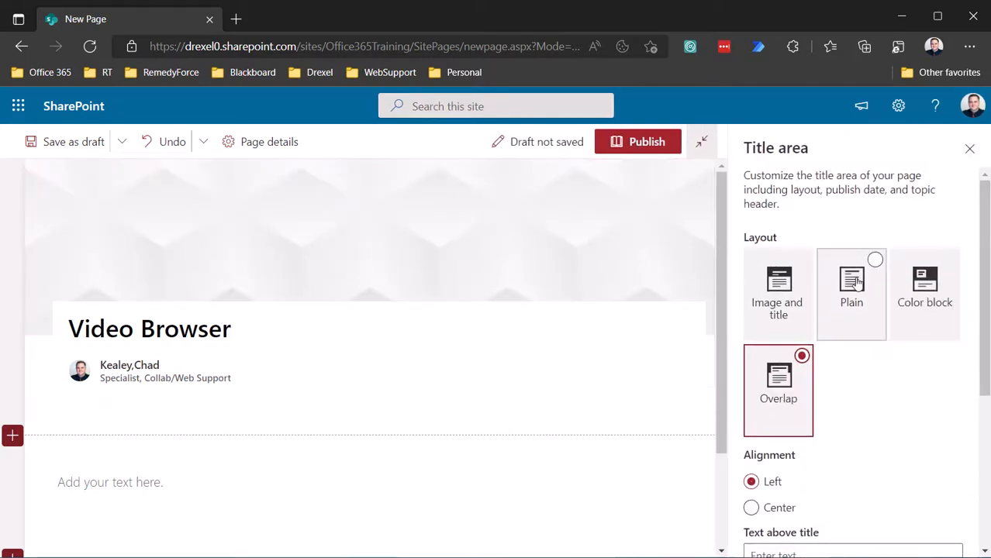
{"action": "left_click", "coordinate": [860, 285]}
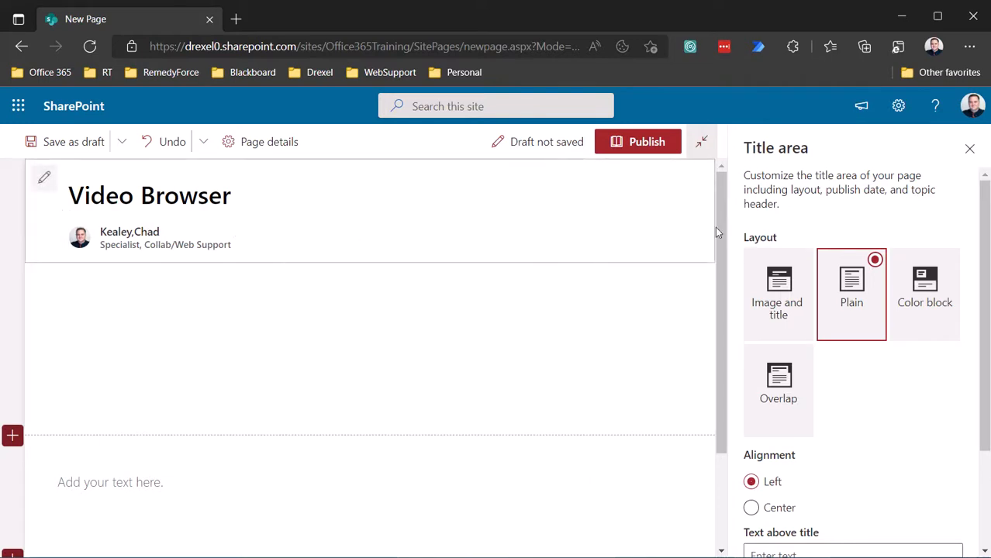
{"action": "left_click", "coordinate": [970, 150]}
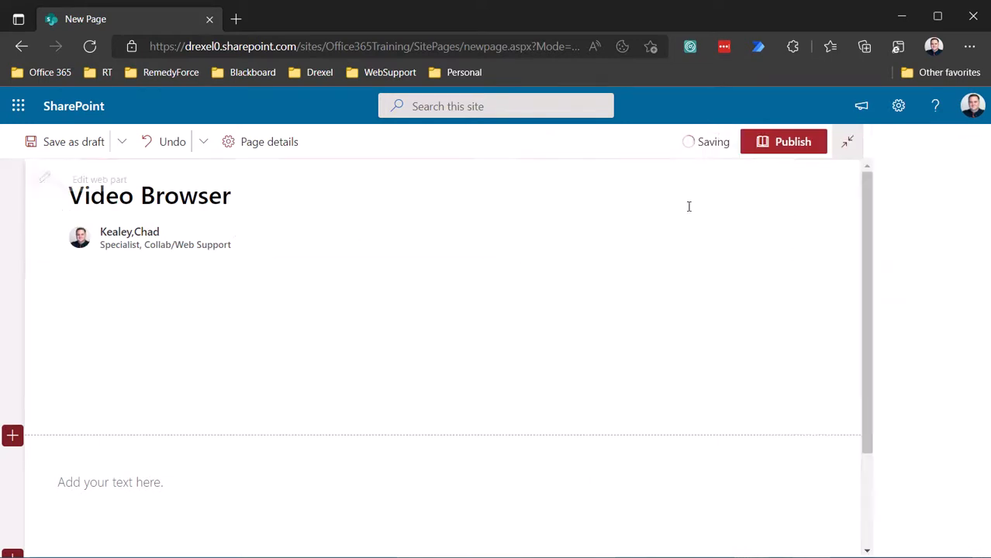
Remove the author from the title area and save the page as a draft.
{"action": "left_click", "coordinate": [256, 238]}
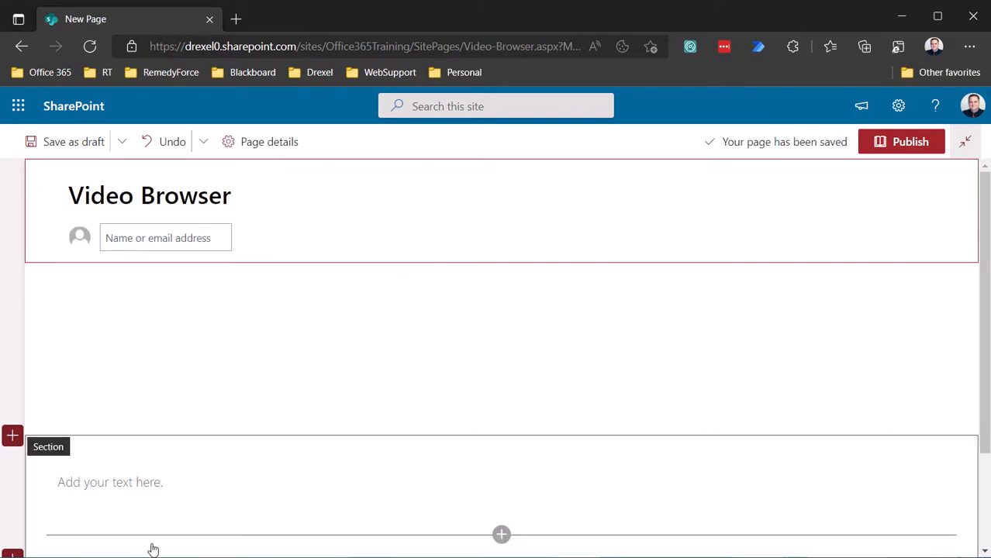
{"action": "scroll", "coordinate": [220, 489], "scroll_direction": "down", "scroll_amount": 1}
{"action": "scroll", "coordinate": [224, 255], "scroll_direction": "down", "scroll_amount": 1}
{"action": "scroll", "coordinate": [366, 294], "scroll_direction": "up", "scroll_amount": 2}
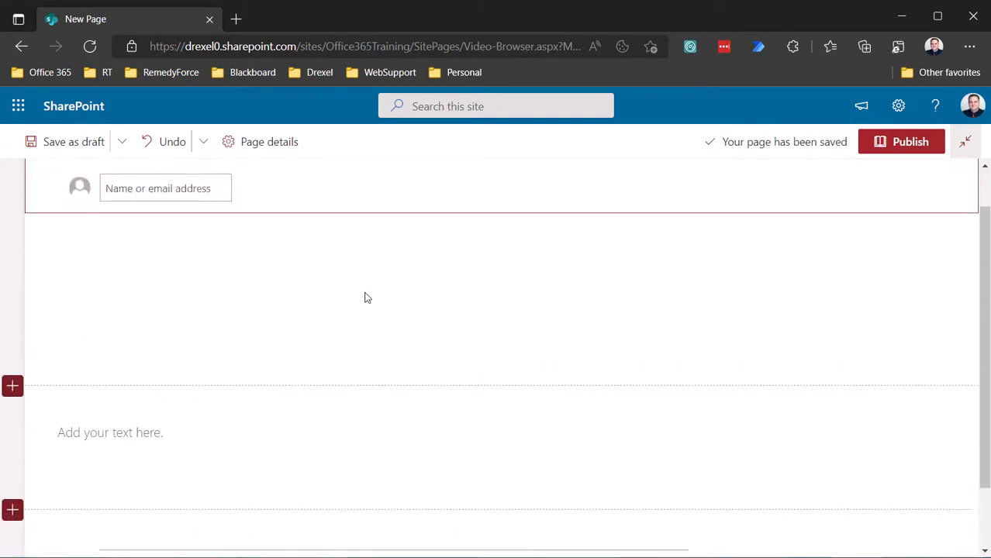
{"action": "left_click", "coordinate": [63, 148]}
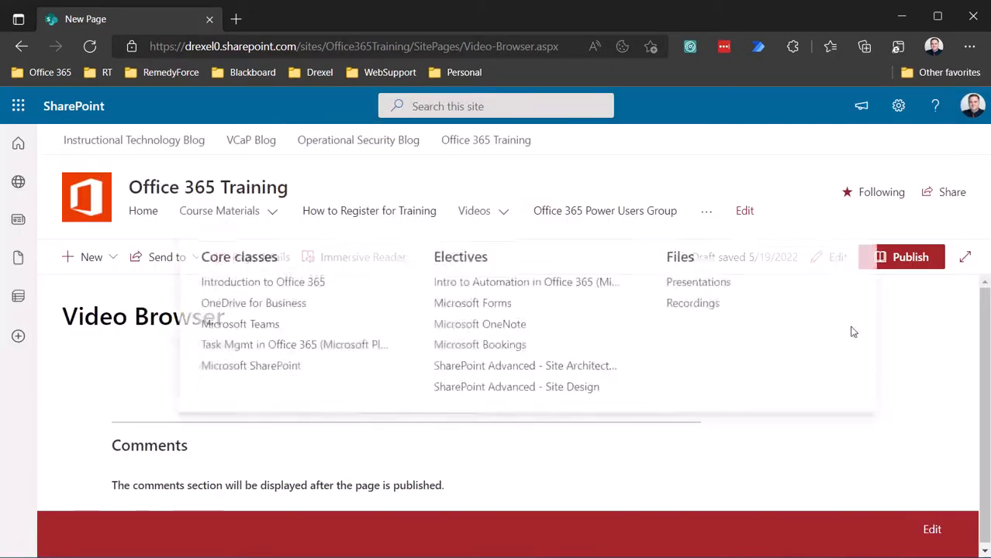
Reopen the draft page for editing and change the section's layout to One-third left.
{"action": "left_click", "coordinate": [836, 257]}
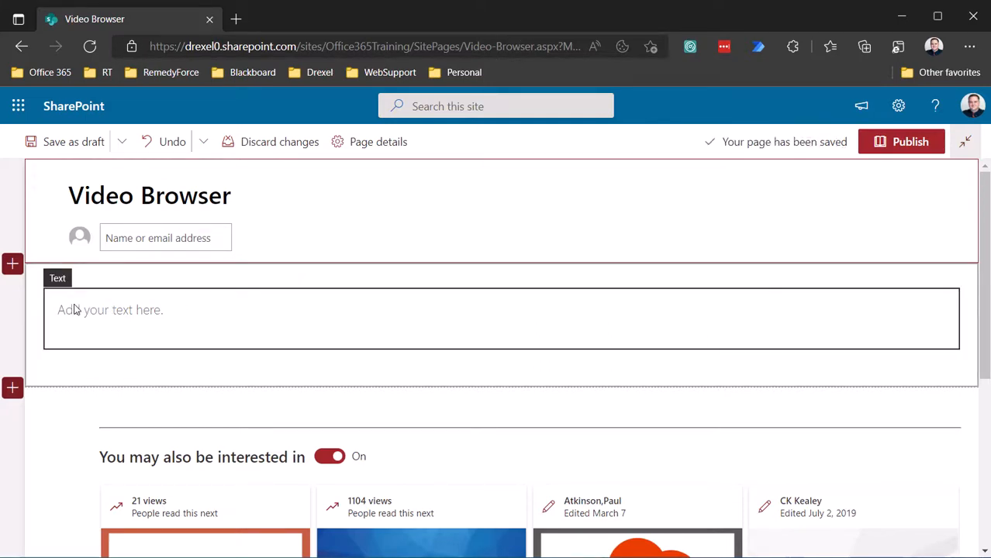
{"action": "left_click", "coordinate": [42, 356]}
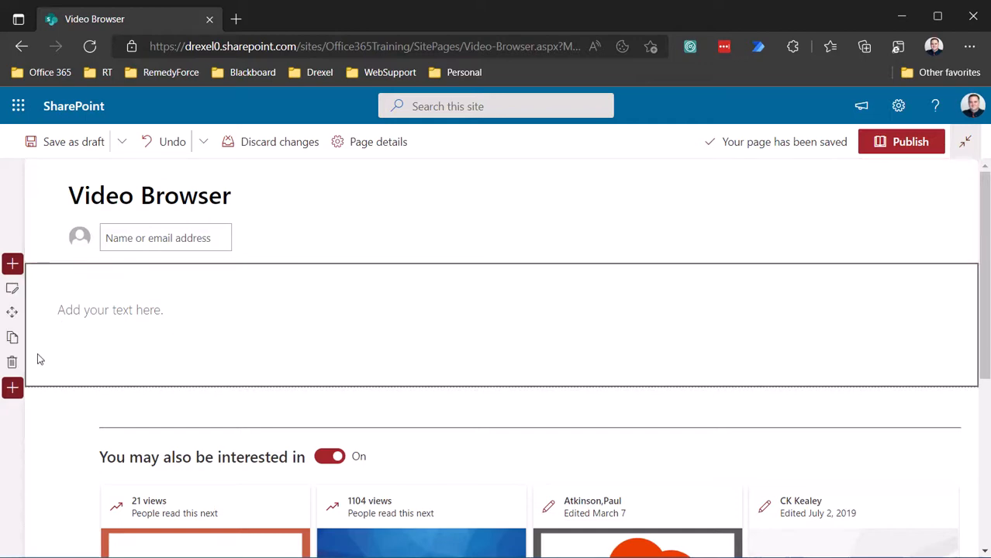
{"action": "left_click", "coordinate": [12, 291]}
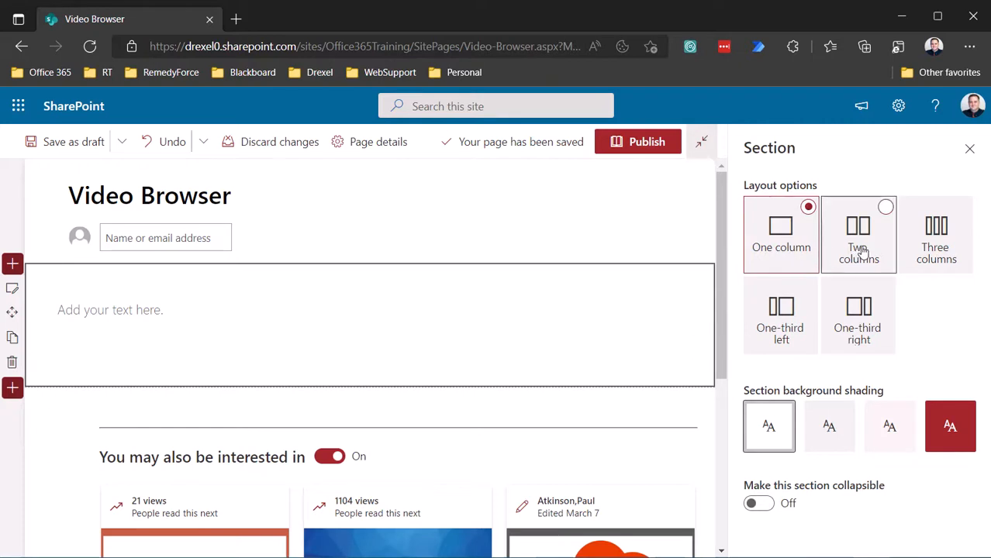
{"action": "left_click", "coordinate": [777, 321]}
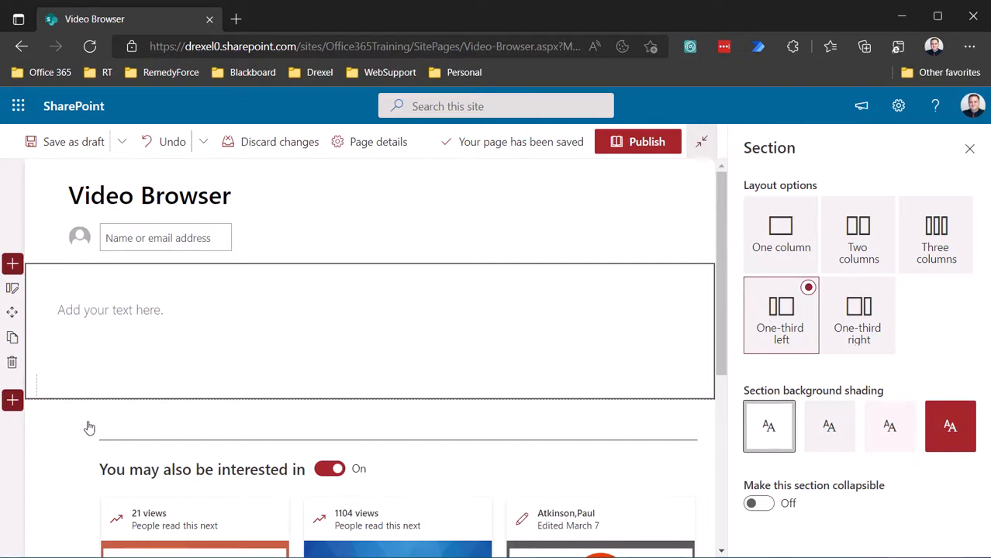
Replace the section's empty text web part with a Document library web part showing the Recordings library.
{"action": "left_click", "coordinate": [175, 315]}
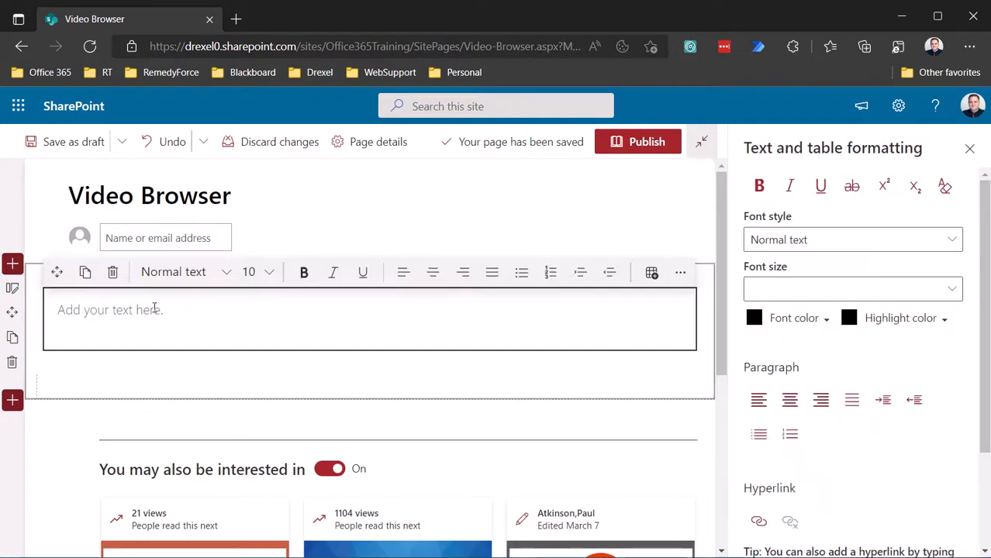
{"action": "left_click", "coordinate": [112, 273]}
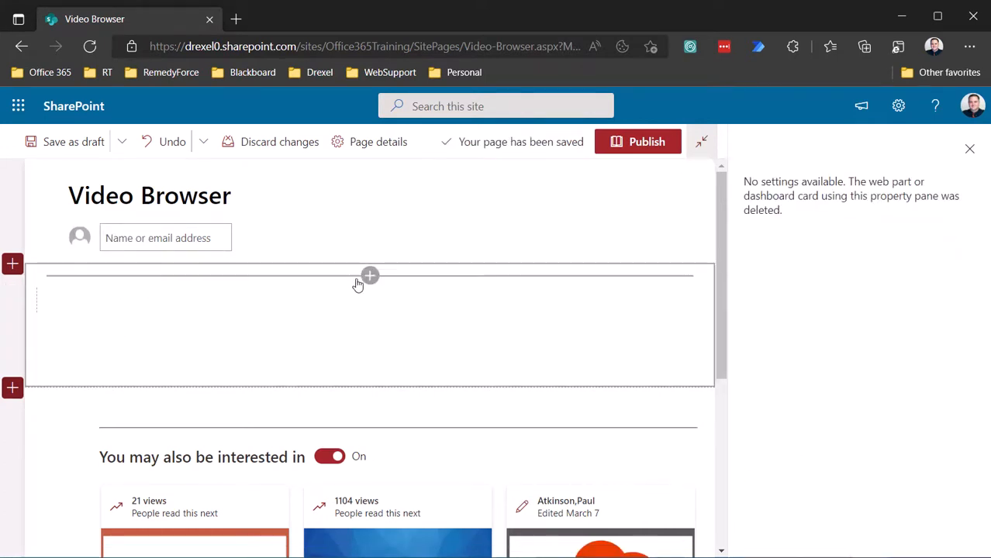
{"action": "left_click", "coordinate": [368, 276]}
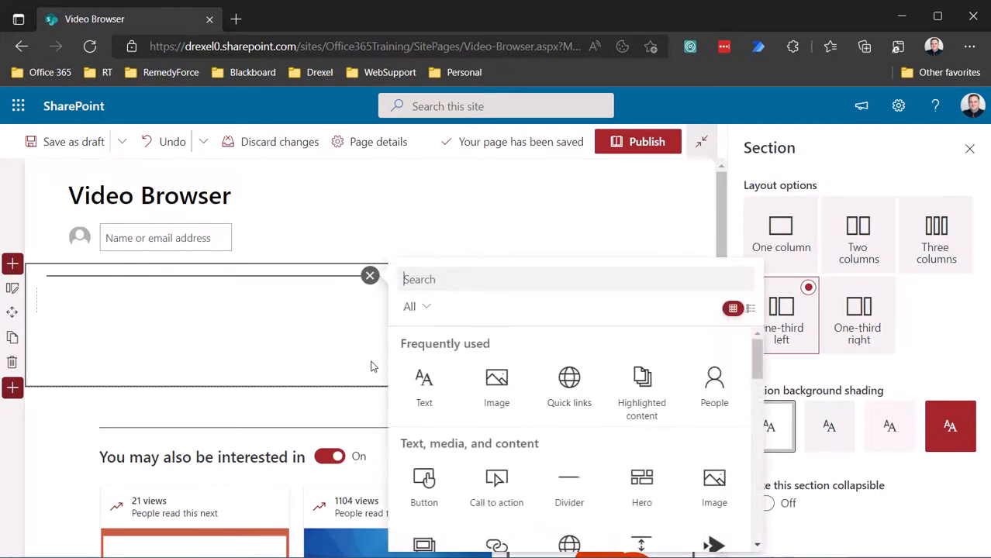
{"action": "scroll", "coordinate": [545, 446], "scroll_direction": "down", "scroll_amount": 5}
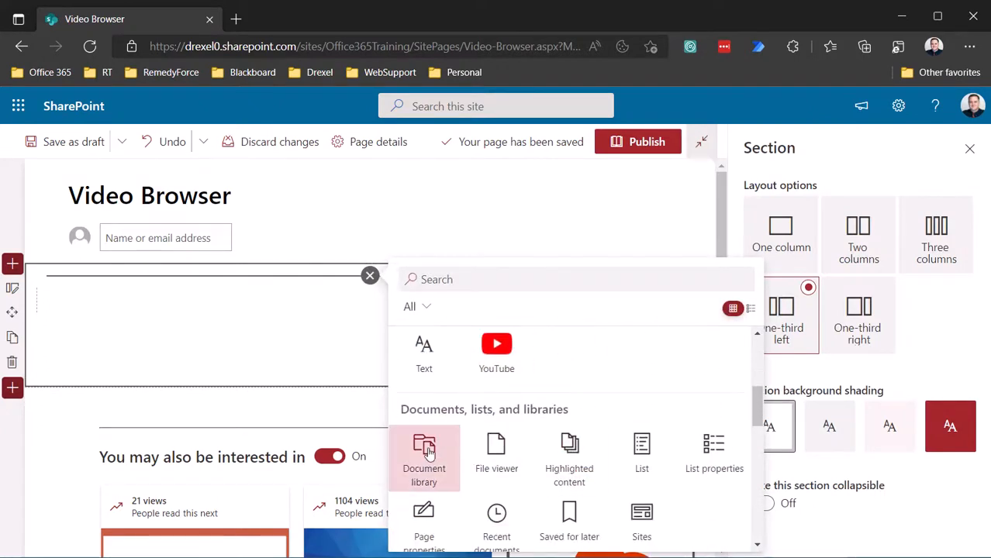
{"action": "left_click", "coordinate": [424, 458]}
{"action": "scroll", "coordinate": [256, 418], "scroll_direction": "down", "scroll_amount": 3}
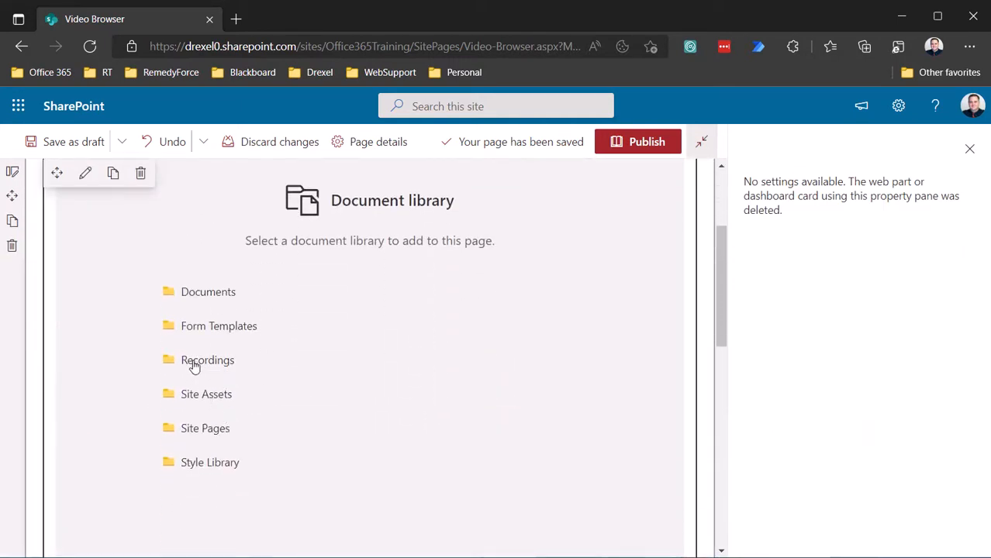
{"action": "left_click", "coordinate": [194, 361]}
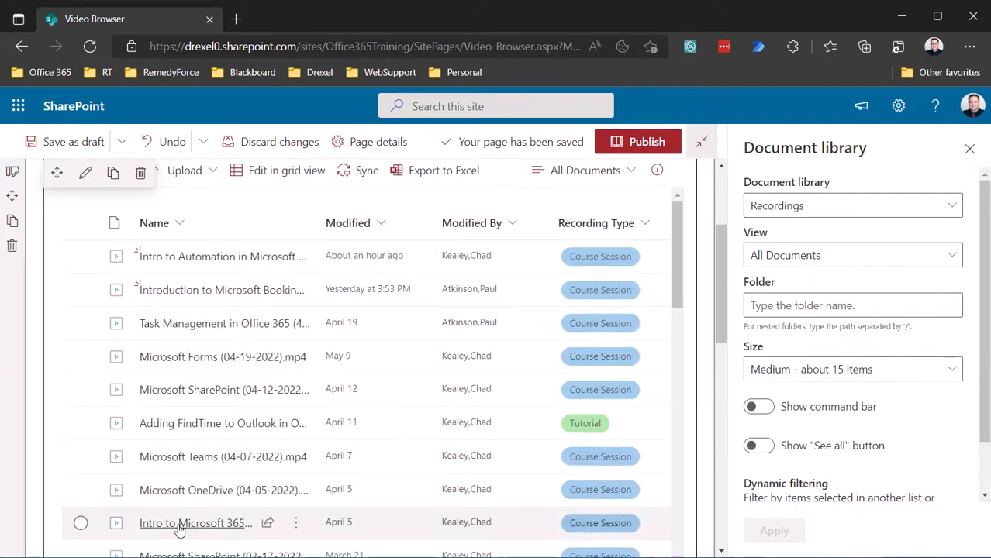
Set the Recordings web part to Simple View with the command bar hidden, and widen its Name column to fit the full file names.
{"action": "scroll", "coordinate": [410, 334], "scroll_direction": "up", "scroll_amount": 2}
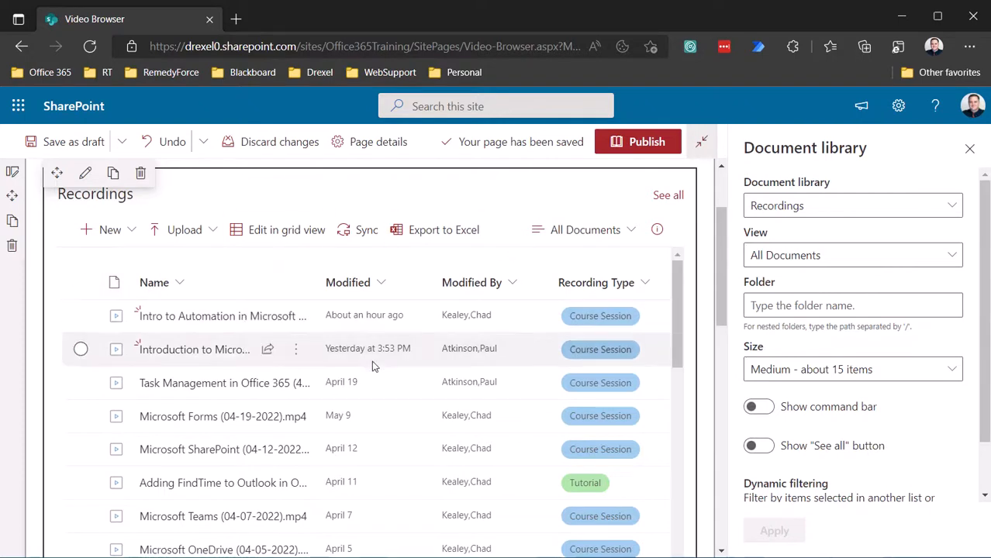
{"action": "left_click", "coordinate": [787, 264]}
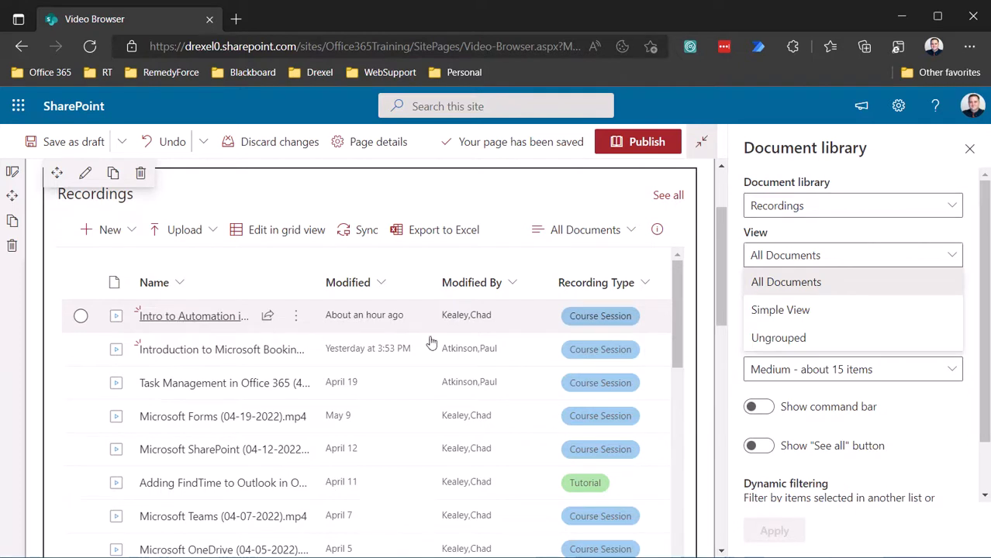
{"action": "left_click", "coordinate": [773, 309]}
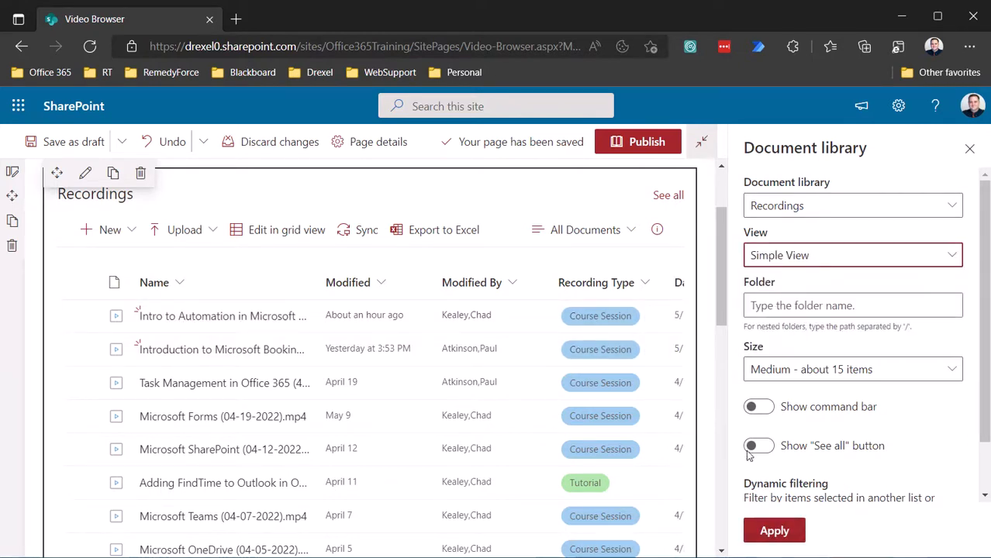
{"action": "left_click", "coordinate": [750, 407]}
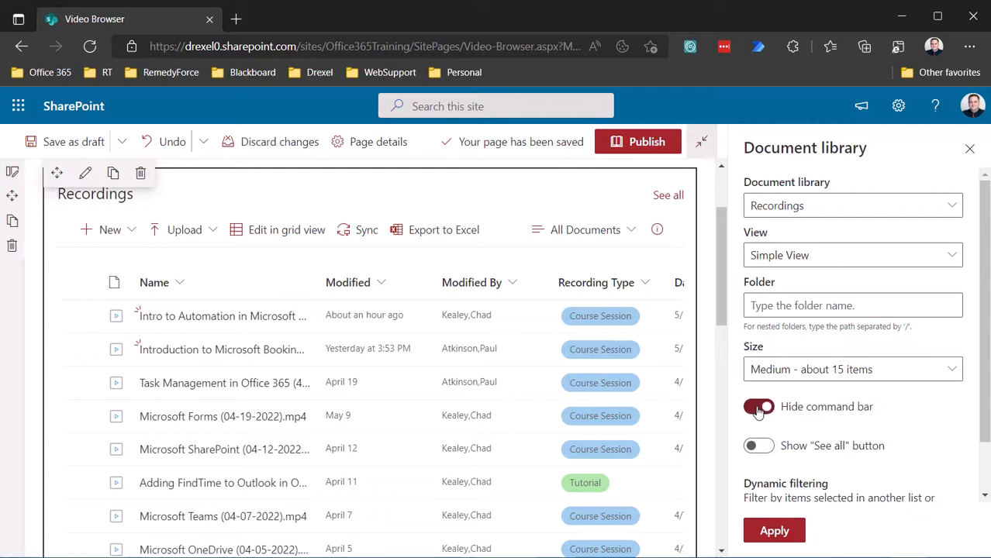
{"action": "left_click", "coordinate": [756, 448]}
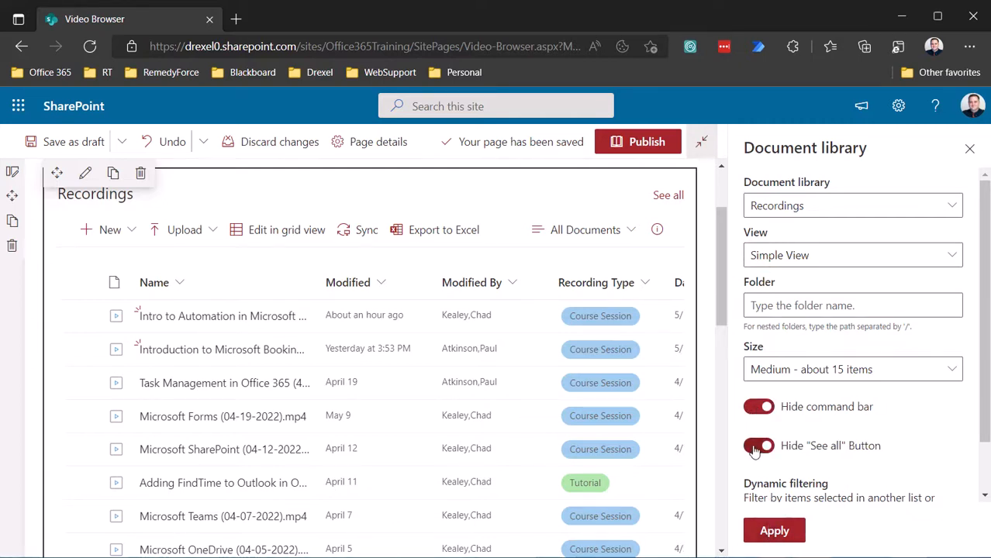
{"action": "left_click", "coordinate": [757, 446]}
{"action": "left_click", "coordinate": [759, 532]}
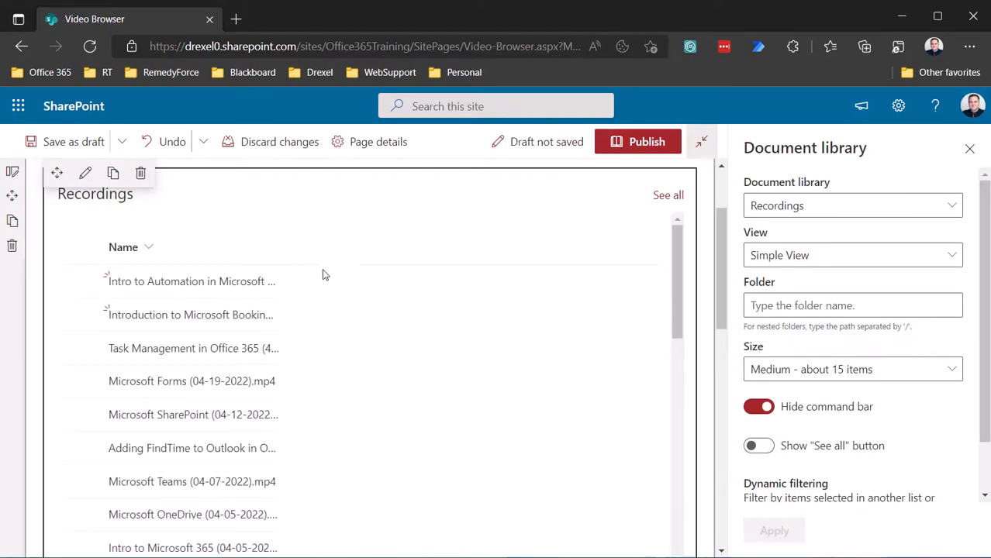
{"action": "left_click_drag", "start_coordinate": [281, 246], "coordinate": [388, 249]}
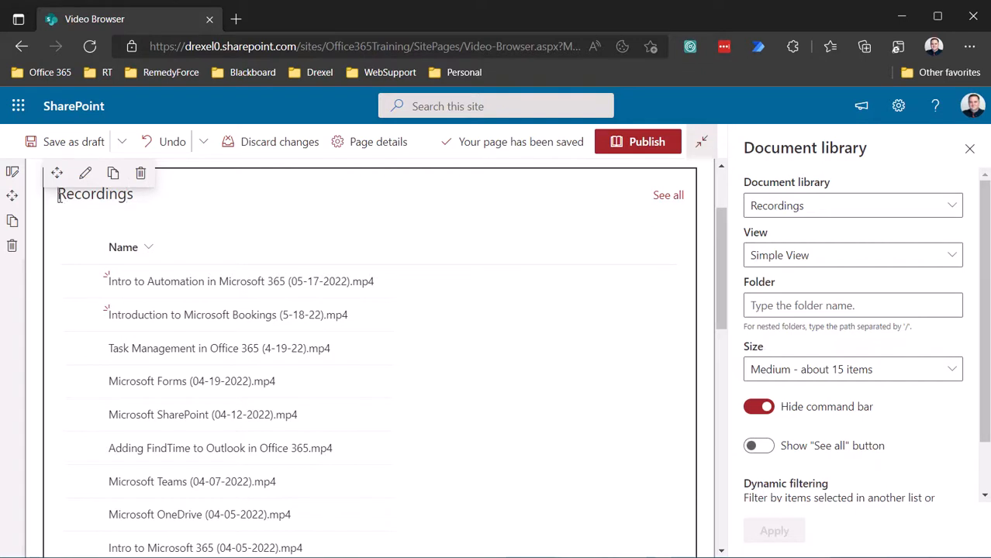
Retitle the Recordings web part as "Select a recording to view!" and close its settings.
{"action": "type", "text": "Slec"}
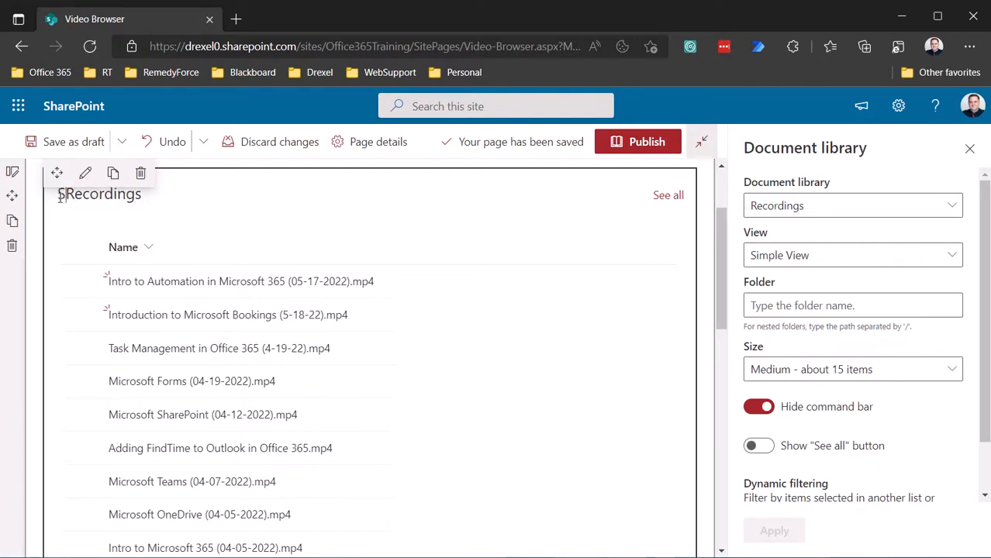
{"action": "key", "text": "BackSpace"}
{"action": "key", "text": "BackSpace"}
{"action": "key", "text": "BackSpace"}
{"action": "type", "text": "elect a "}
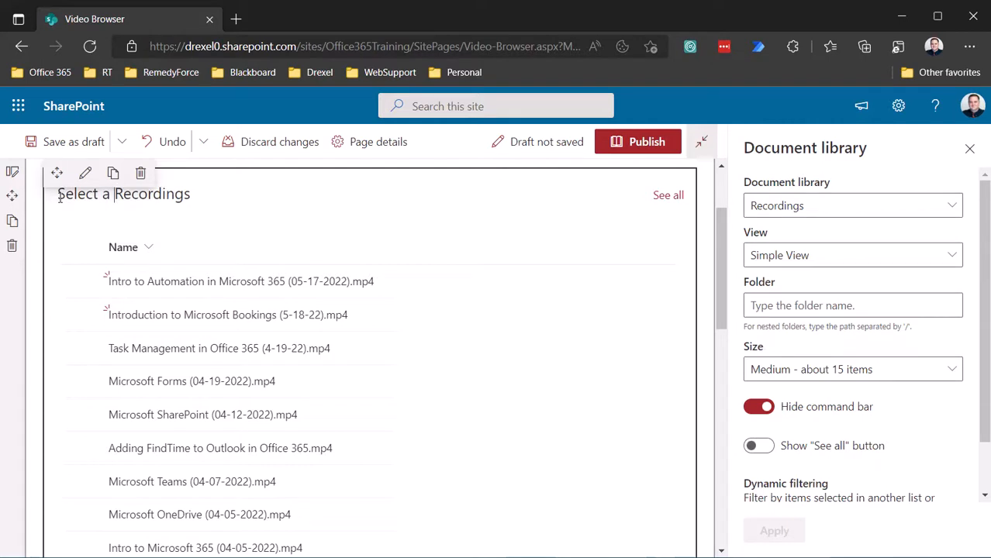
{"action": "type", "text": "r"}
{"action": "key", "text": "Delete"}
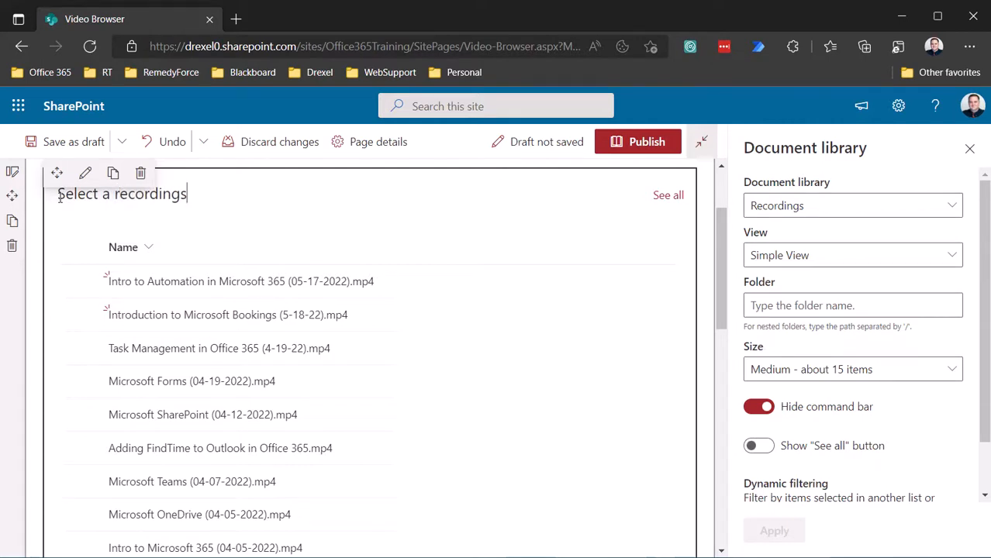
{"action": "type", "text": "to view!"}
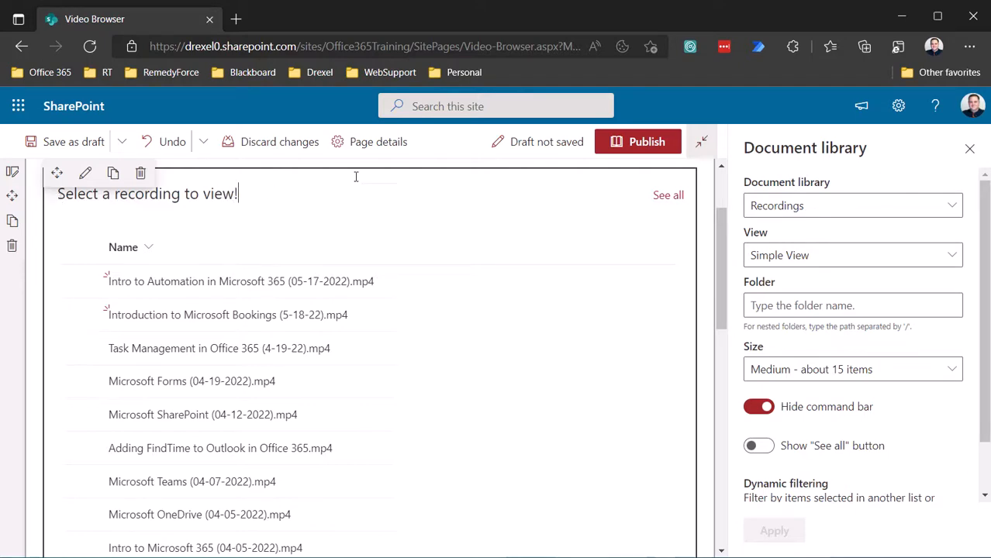
{"action": "scroll", "coordinate": [407, 440], "scroll_direction": "down", "scroll_amount": 5}
{"action": "scroll", "coordinate": [395, 446], "scroll_direction": "up", "scroll_amount": 5}
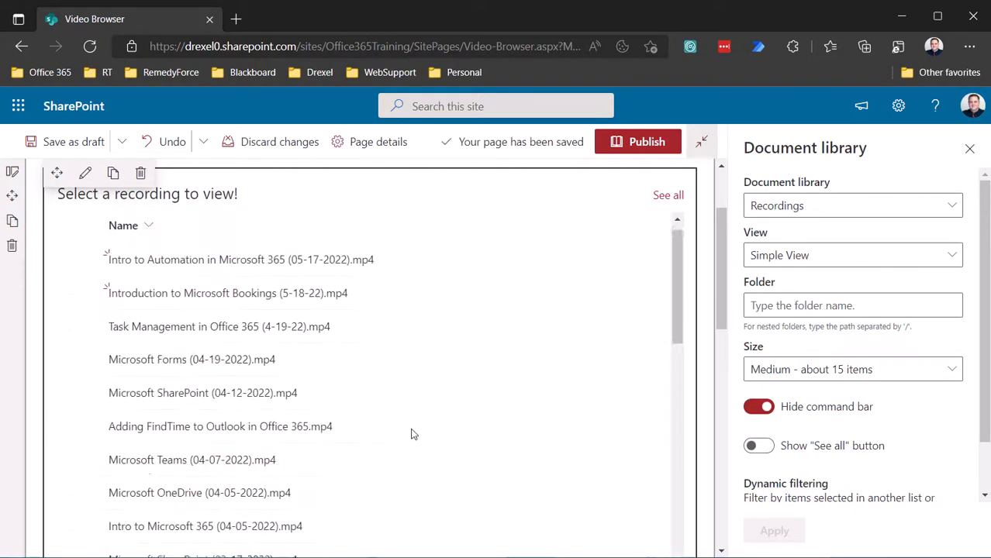
{"action": "left_click", "coordinate": [970, 148]}
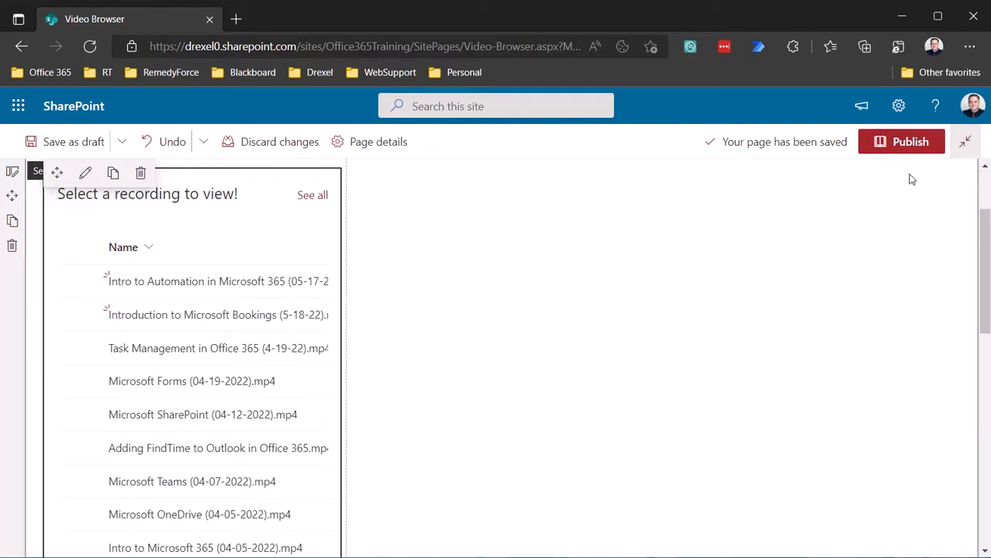
Add a File viewer web part to the section's wide empty column without choosing a file for it.
{"action": "left_click", "coordinate": [622, 203]}
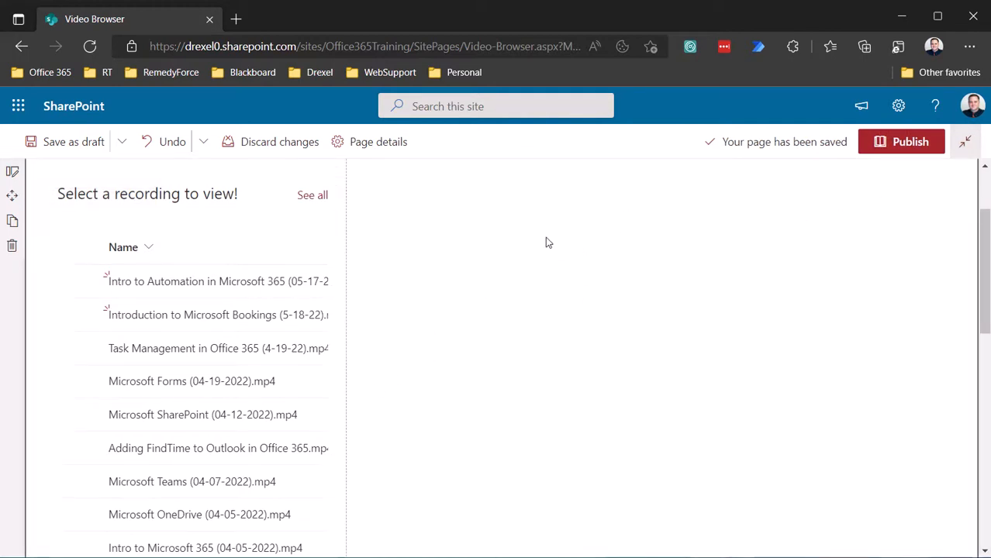
{"action": "scroll", "coordinate": [620, 248], "scroll_direction": "up", "scroll_amount": 3}
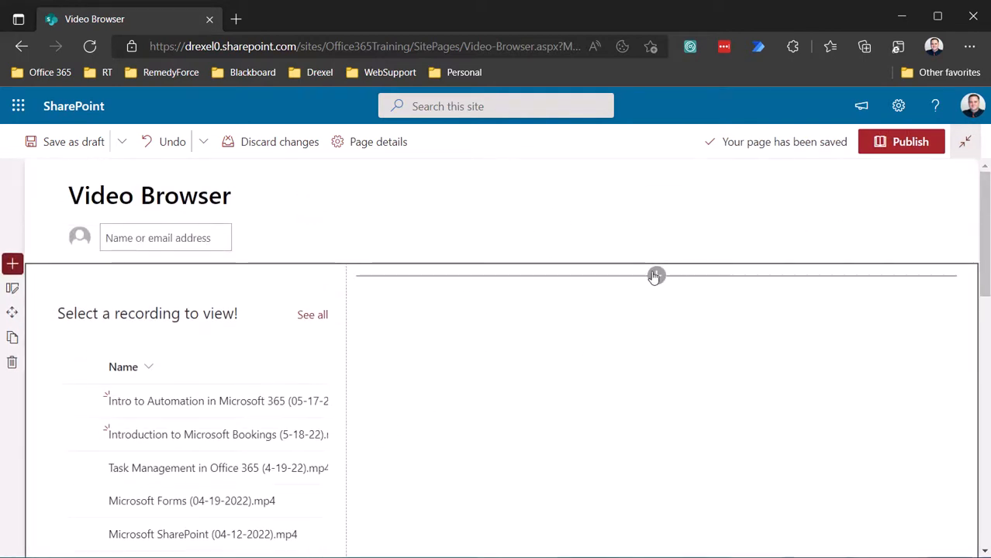
{"action": "left_click", "coordinate": [655, 276]}
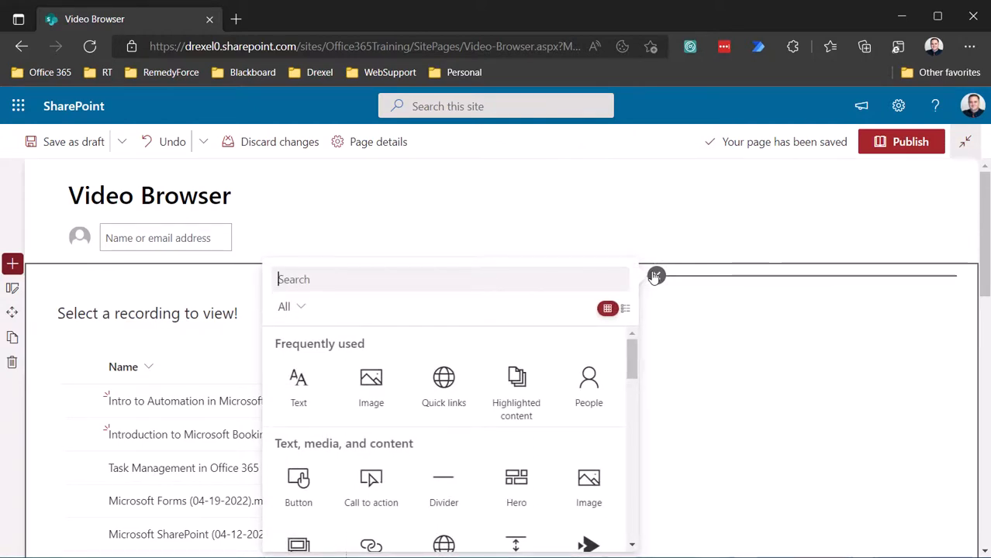
{"action": "scroll", "coordinate": [362, 453], "scroll_direction": "down", "scroll_amount": 1}
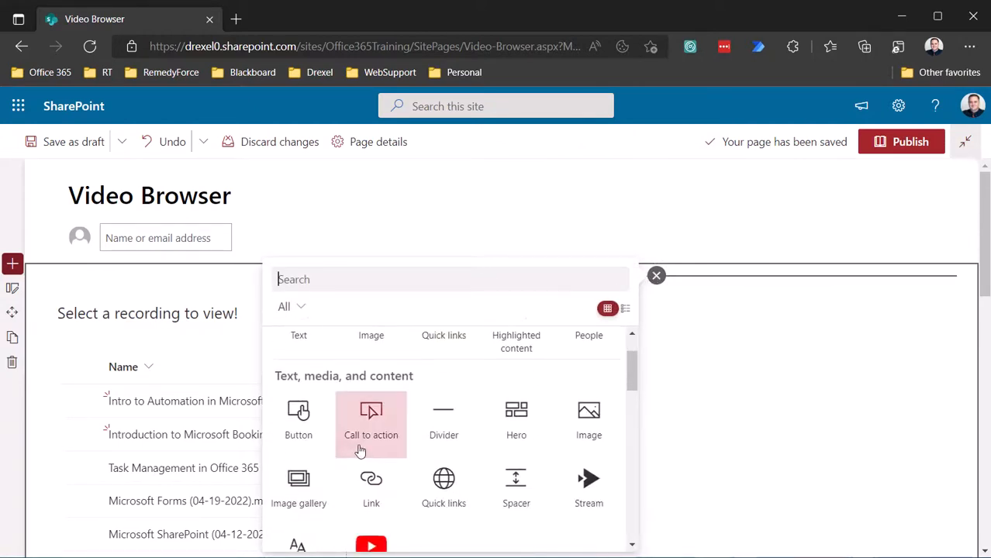
{"action": "scroll", "coordinate": [365, 453], "scroll_direction": "down", "scroll_amount": 3}
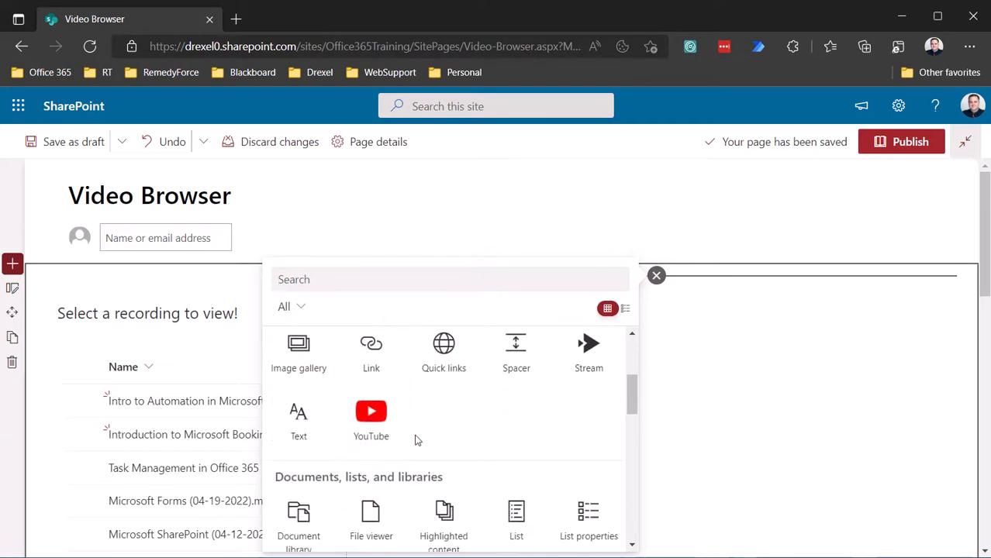
{"action": "scroll", "coordinate": [415, 440], "scroll_direction": "down", "scroll_amount": 1}
{"action": "left_click", "coordinate": [378, 452]}
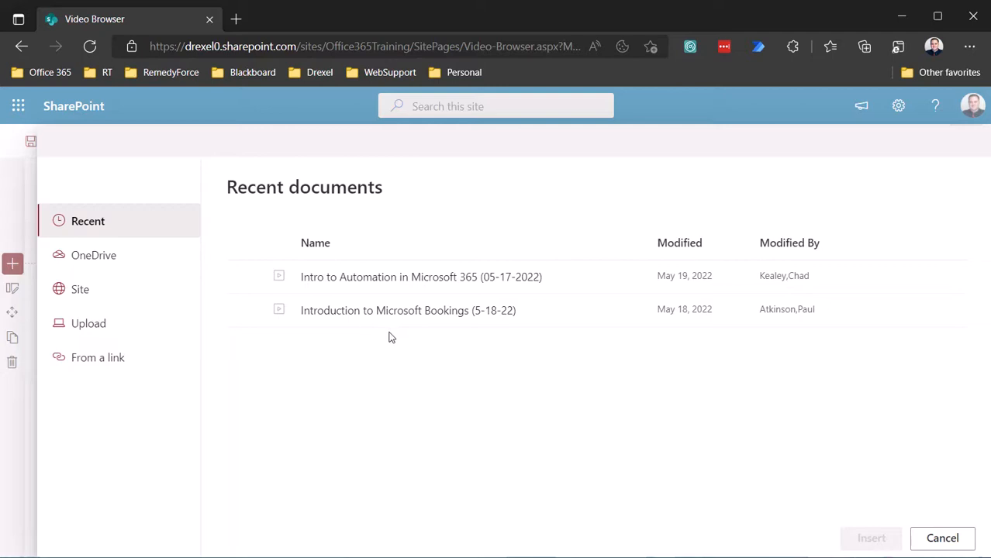
{"action": "left_click", "coordinate": [943, 538]}
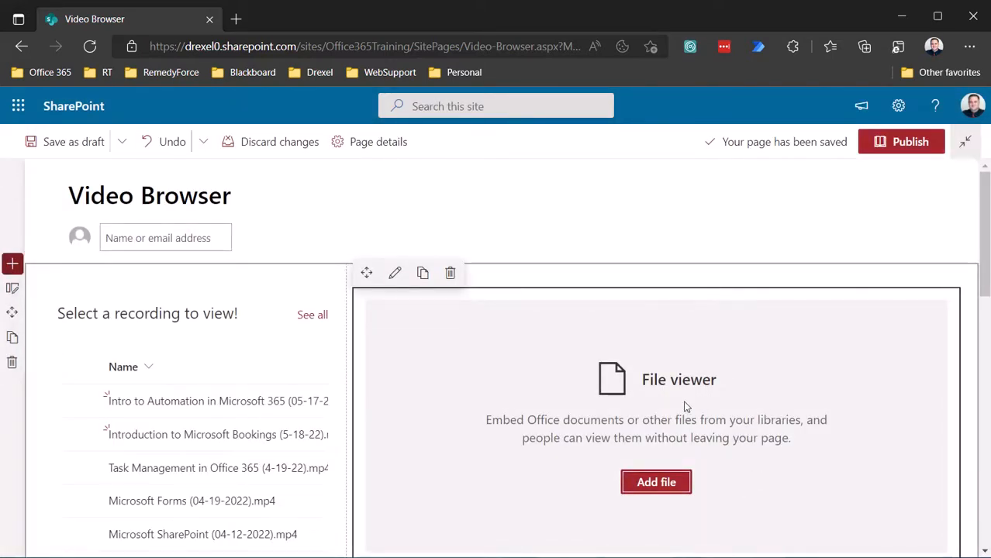
Connect the File viewer web part to the source "Select a recording to view!" and save the page as a draft.
{"action": "left_click", "coordinate": [394, 275]}
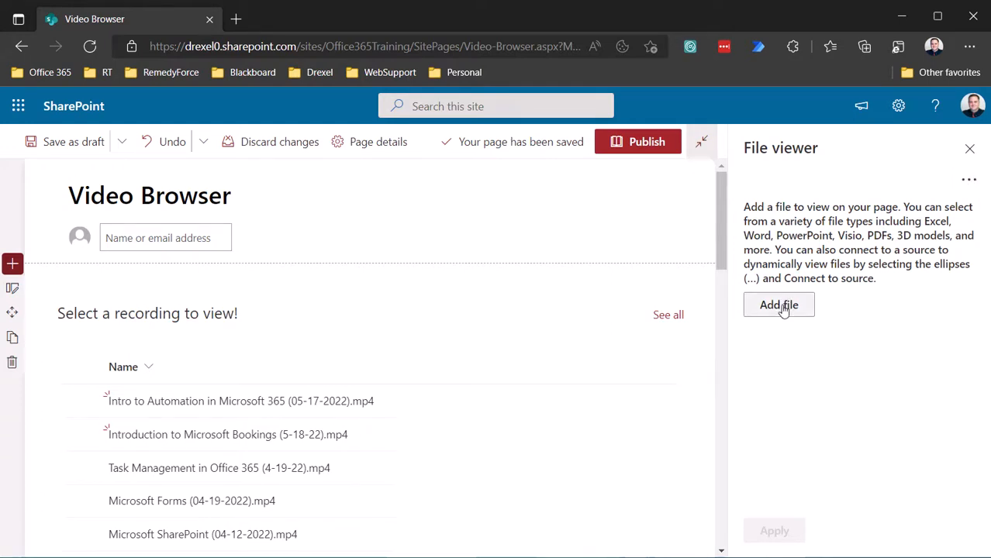
{"action": "left_click", "coordinate": [972, 181]}
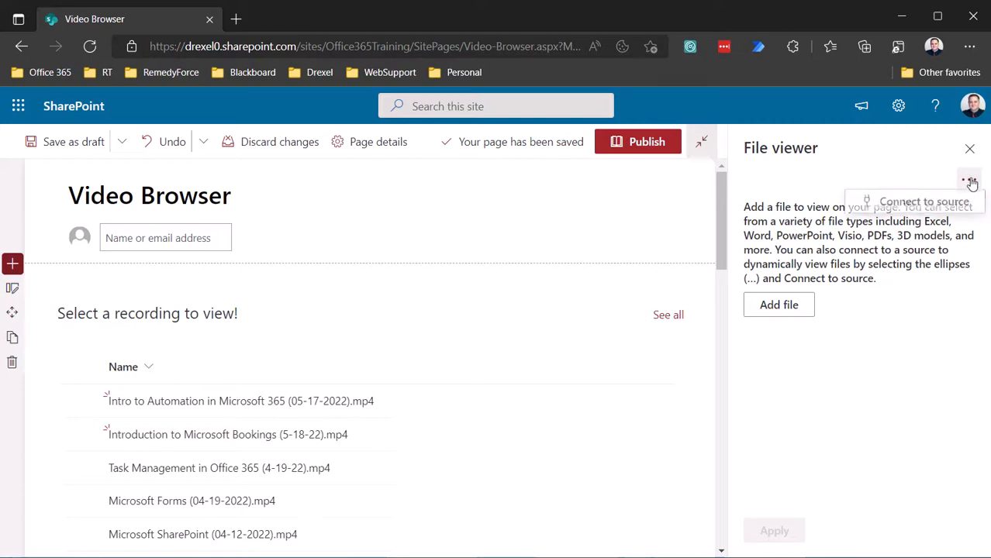
{"action": "left_click", "coordinate": [919, 206]}
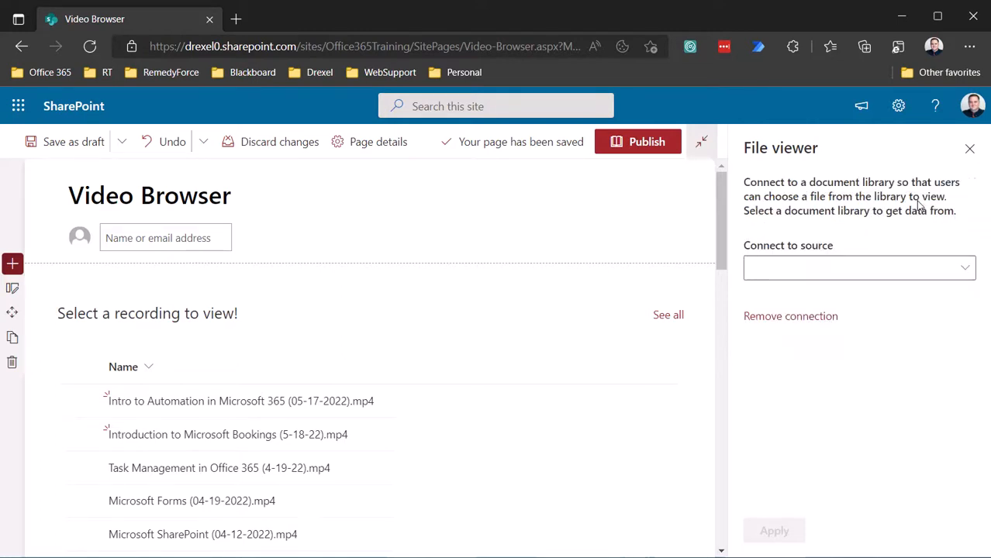
{"action": "left_click", "coordinate": [962, 270]}
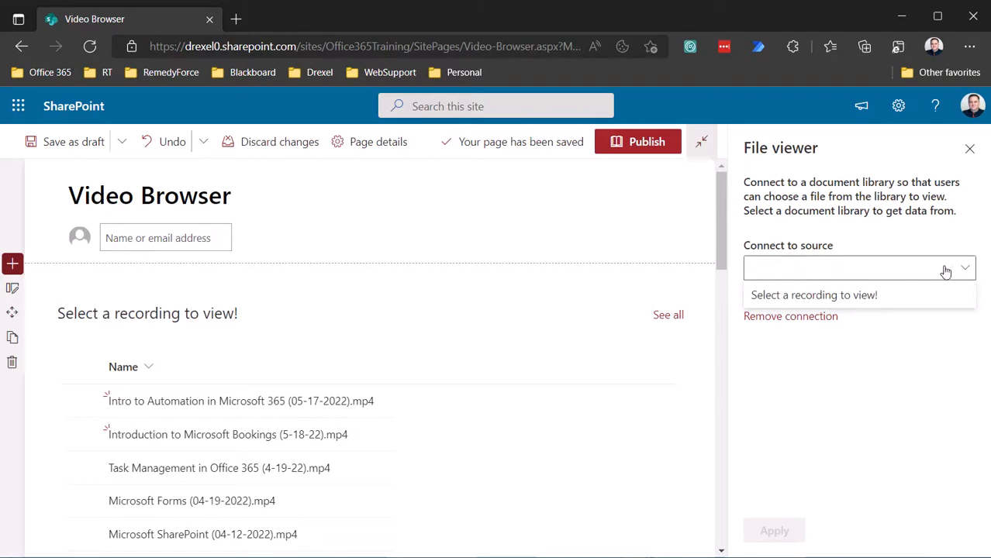
{"action": "left_click", "coordinate": [838, 297]}
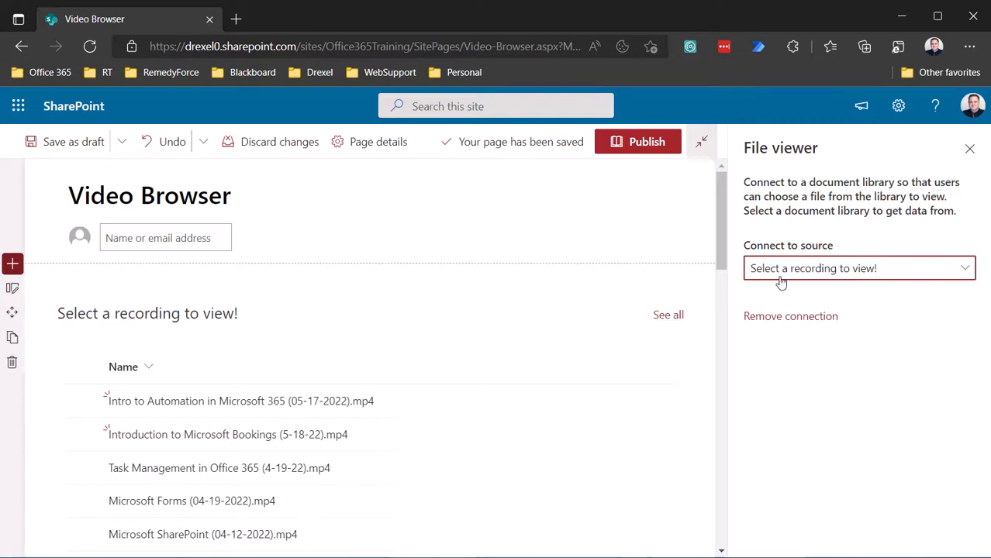
{"action": "left_click", "coordinate": [970, 149]}
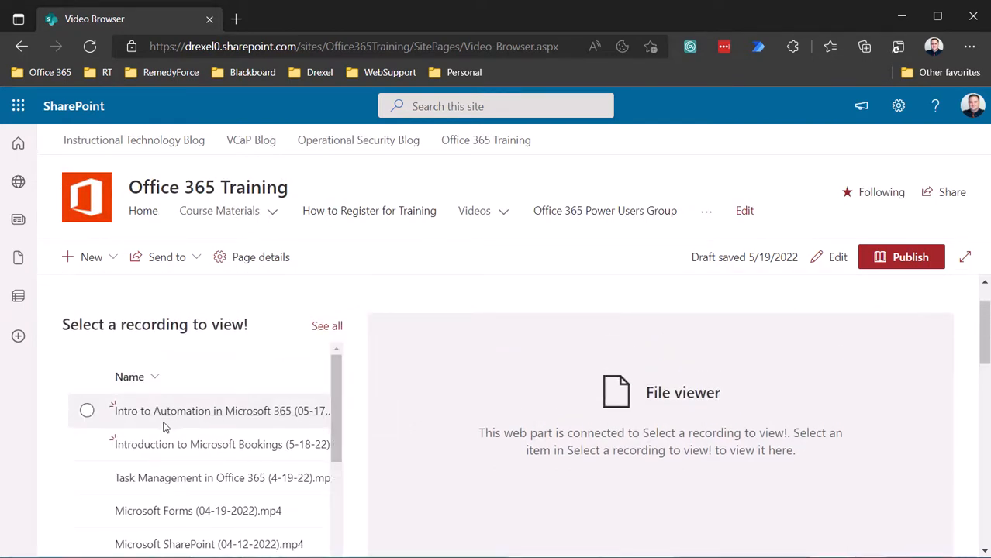
Look through the full list of recordings on the draft page and check how it sits beside the File viewer.
{"action": "scroll", "coordinate": [230, 431], "scroll_direction": "down", "scroll_amount": 3}
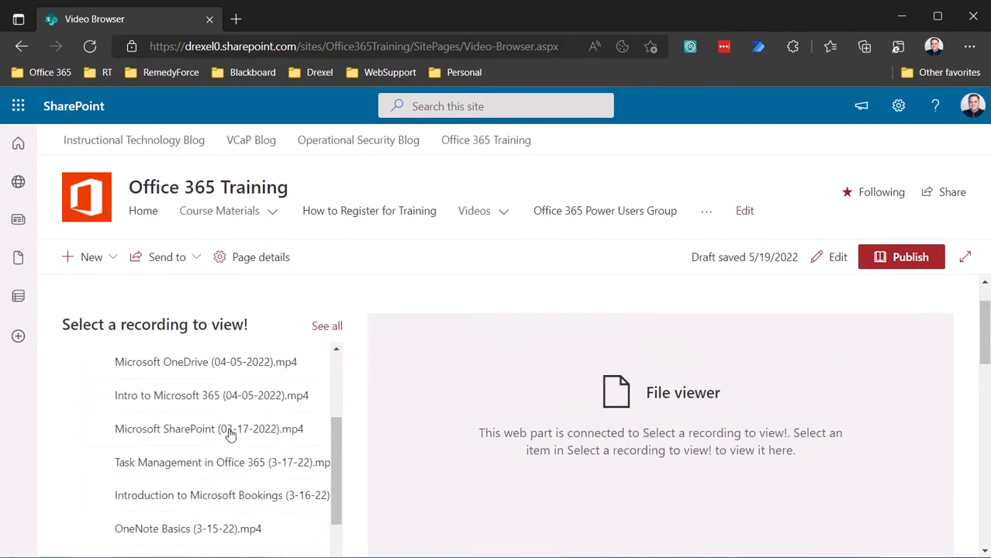
{"action": "scroll", "coordinate": [233, 434], "scroll_direction": "up", "scroll_amount": 3}
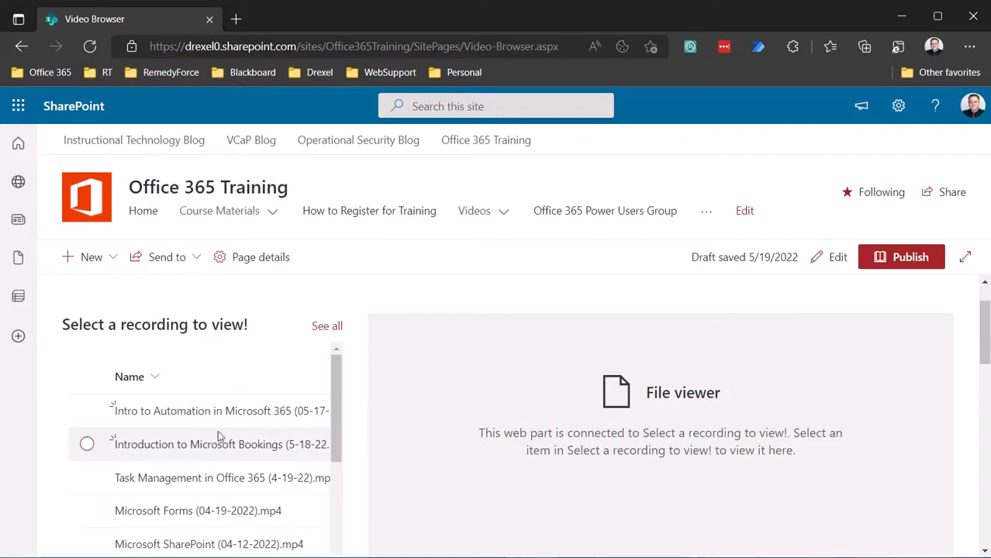
{"action": "scroll", "coordinate": [187, 442], "scroll_direction": "down", "scroll_amount": 1}
{"action": "scroll", "coordinate": [187, 438], "scroll_direction": "down", "scroll_amount": 5}
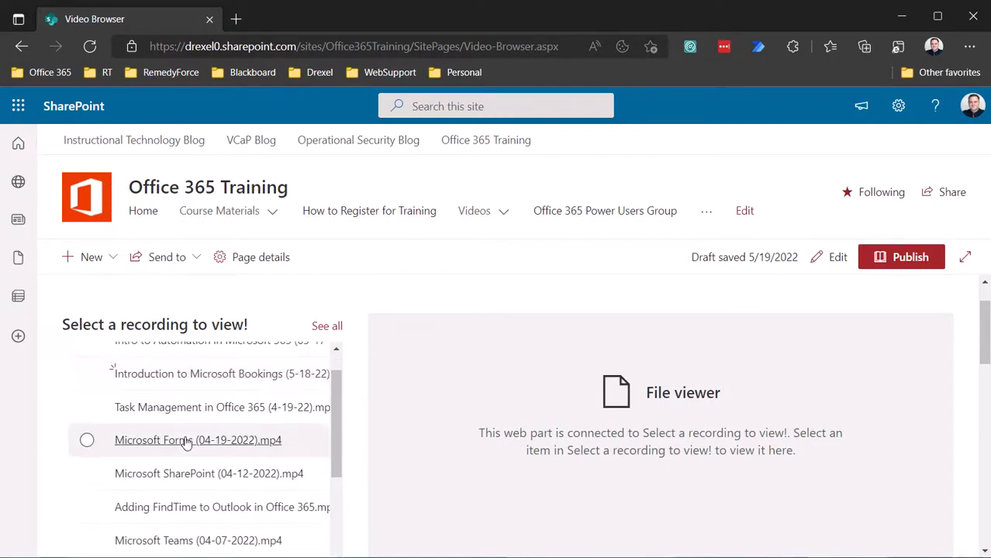
{"action": "scroll", "coordinate": [198, 433], "scroll_direction": "up", "scroll_amount": 5}
{"action": "scroll", "coordinate": [352, 409], "scroll_direction": "down", "scroll_amount": 2}
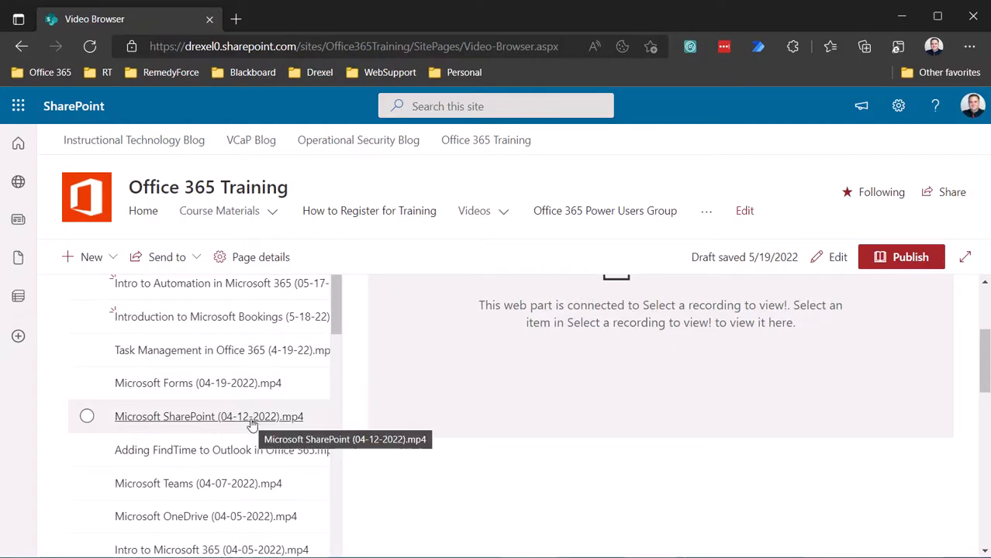
{"action": "scroll", "coordinate": [250, 426], "scroll_direction": "down", "scroll_amount": 10}
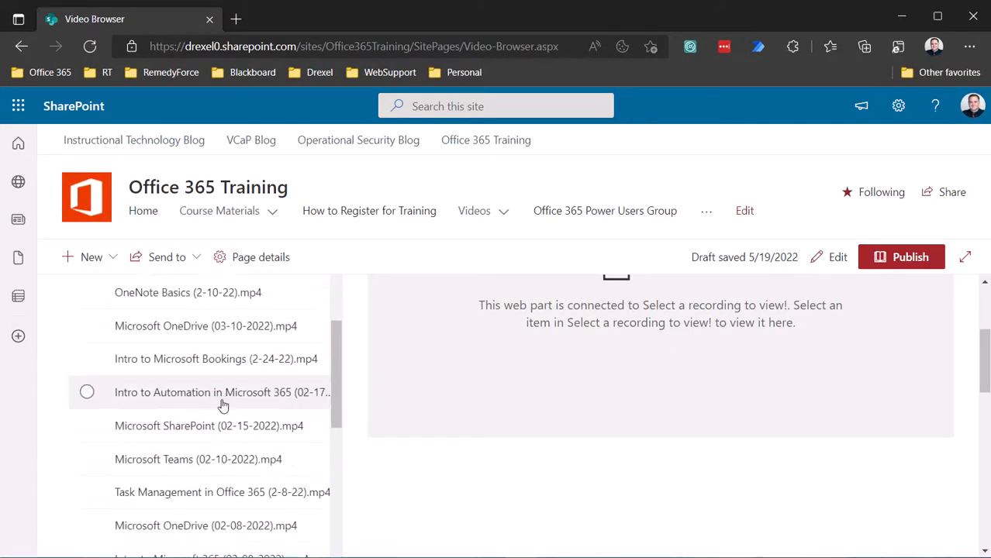
{"action": "scroll", "coordinate": [222, 387], "scroll_direction": "down", "scroll_amount": 5}
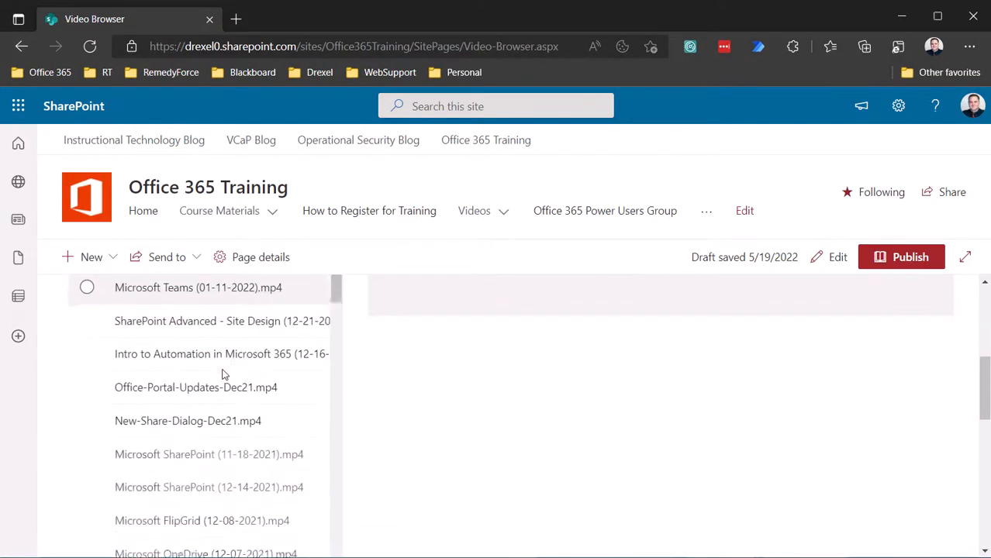
{"action": "scroll", "coordinate": [224, 374], "scroll_direction": "down", "scroll_amount": 10}
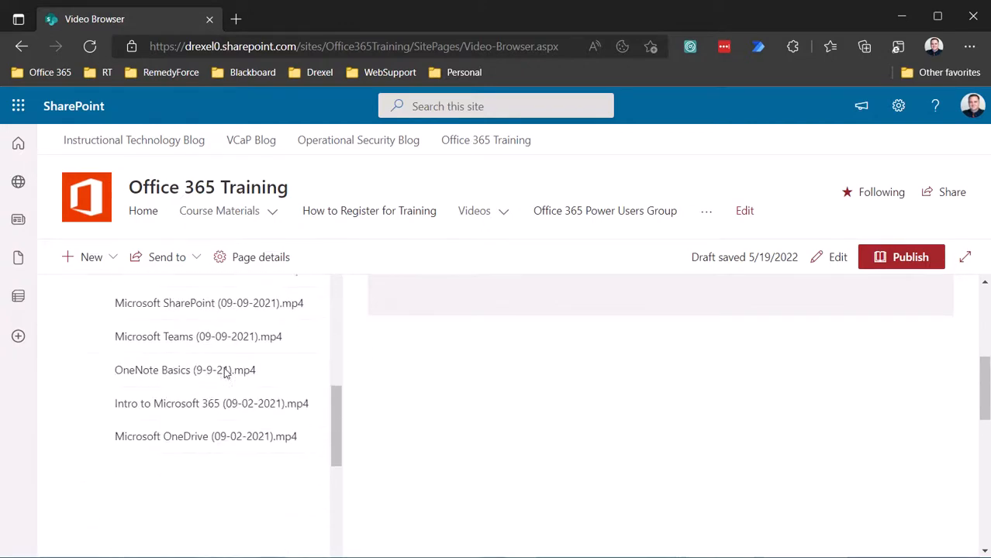
{"action": "scroll", "coordinate": [224, 373], "scroll_direction": "up", "scroll_amount": 15}
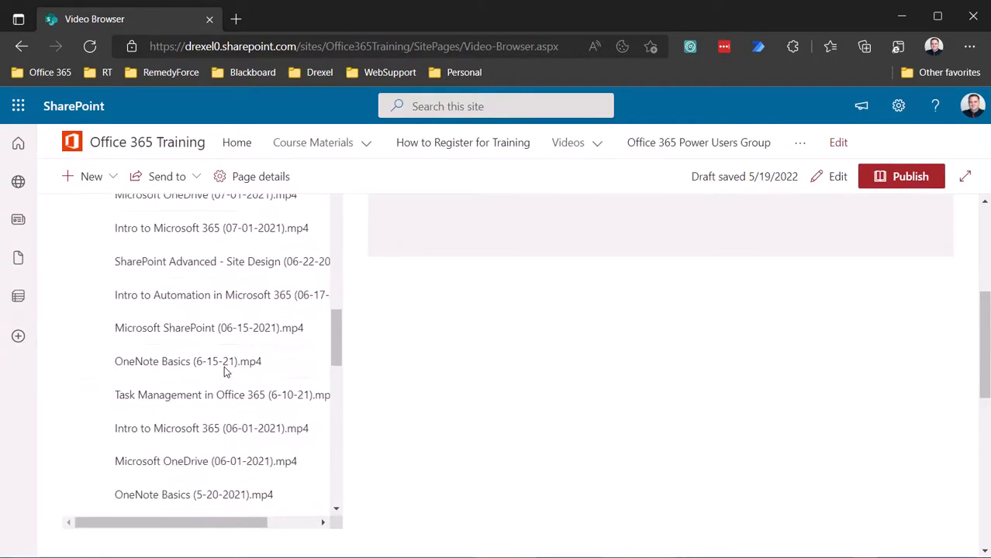
{"action": "scroll", "coordinate": [224, 373], "scroll_direction": "down", "scroll_amount": 1}
{"action": "scroll", "coordinate": [225, 376], "scroll_direction": "up", "scroll_amount": 15}
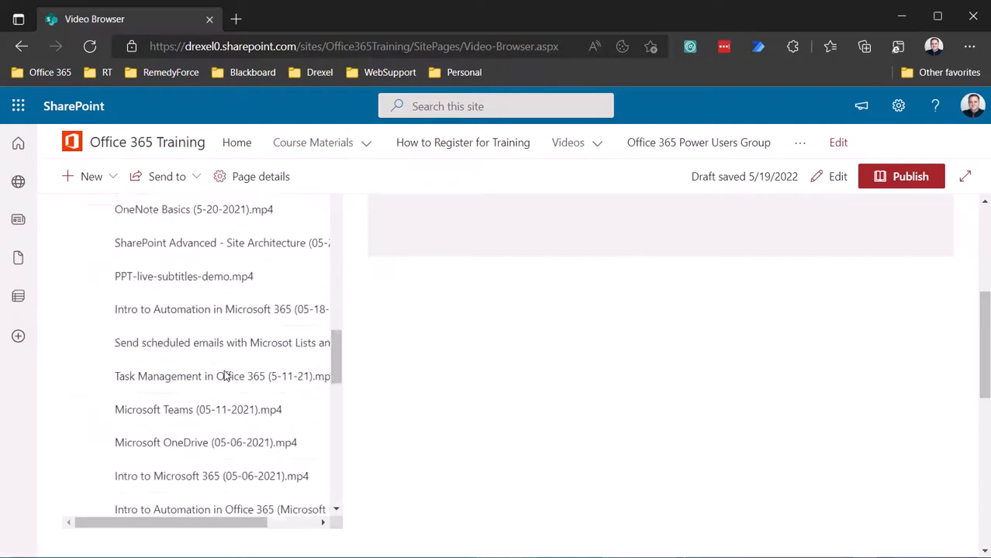
{"action": "scroll", "coordinate": [231, 376], "scroll_direction": "up", "scroll_amount": 12}
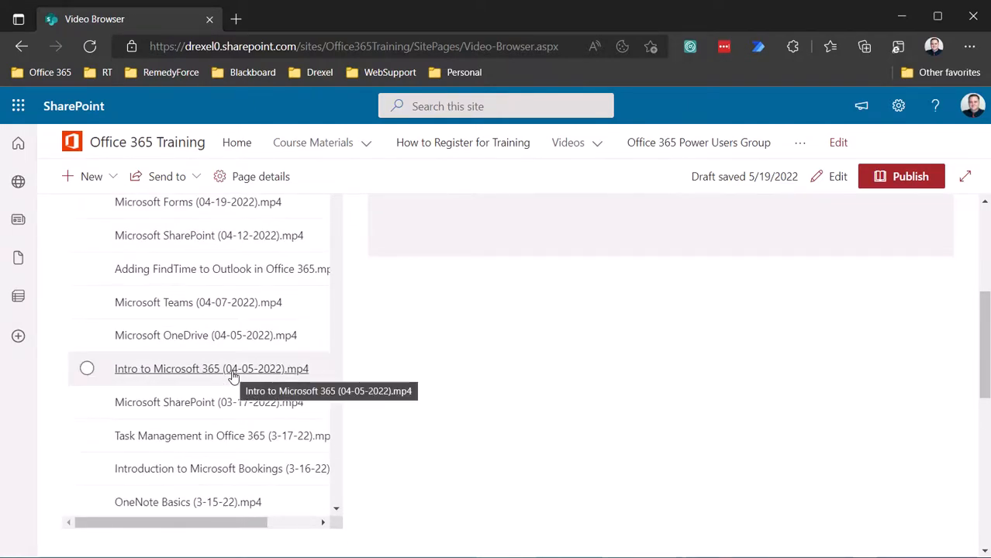
{"action": "scroll", "coordinate": [234, 377], "scroll_direction": "up", "scroll_amount": 10}
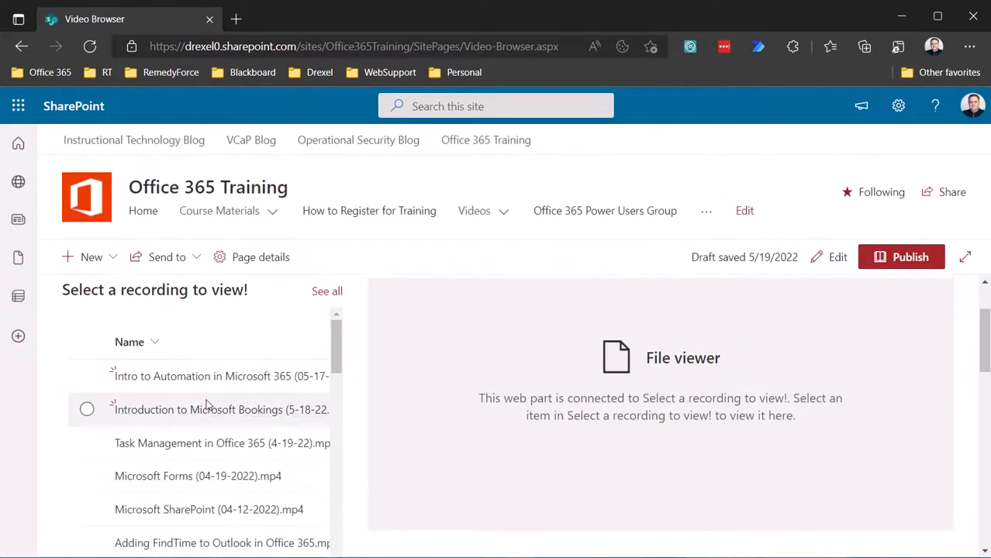
Put the page back into edit mode and open the settings of the "Select a recording to view!" web part.
{"action": "left_click", "coordinate": [810, 262]}
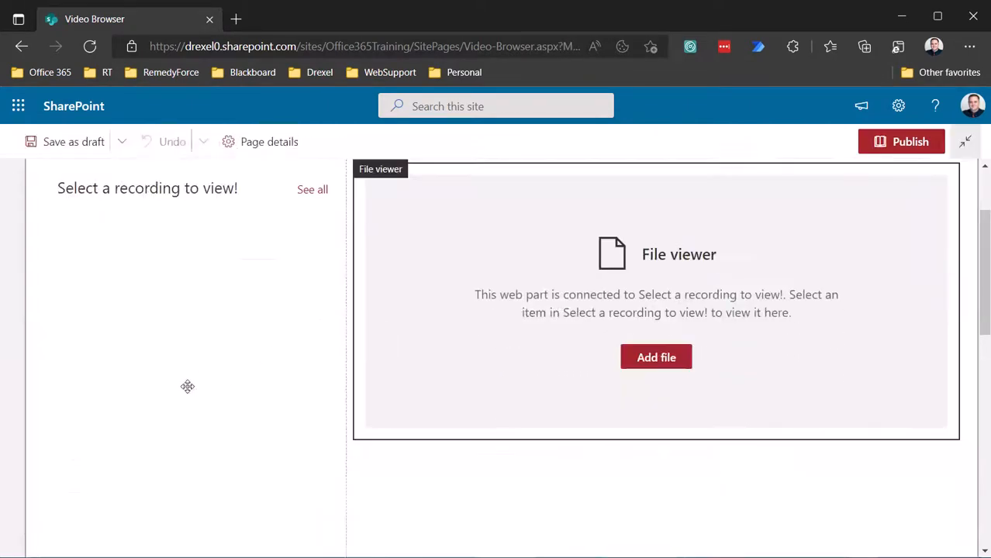
{"action": "left_click", "coordinate": [75, 391]}
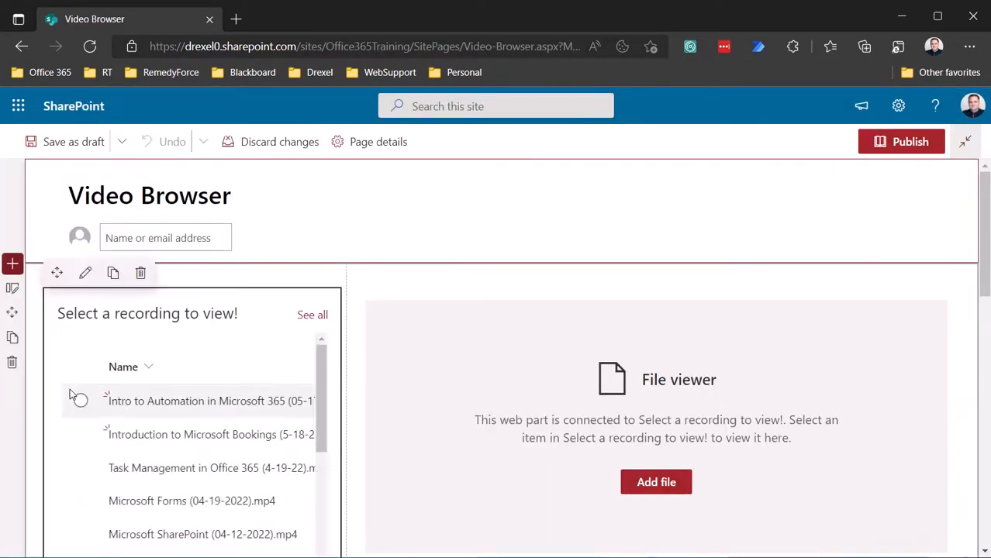
{"action": "left_click", "coordinate": [85, 275]}
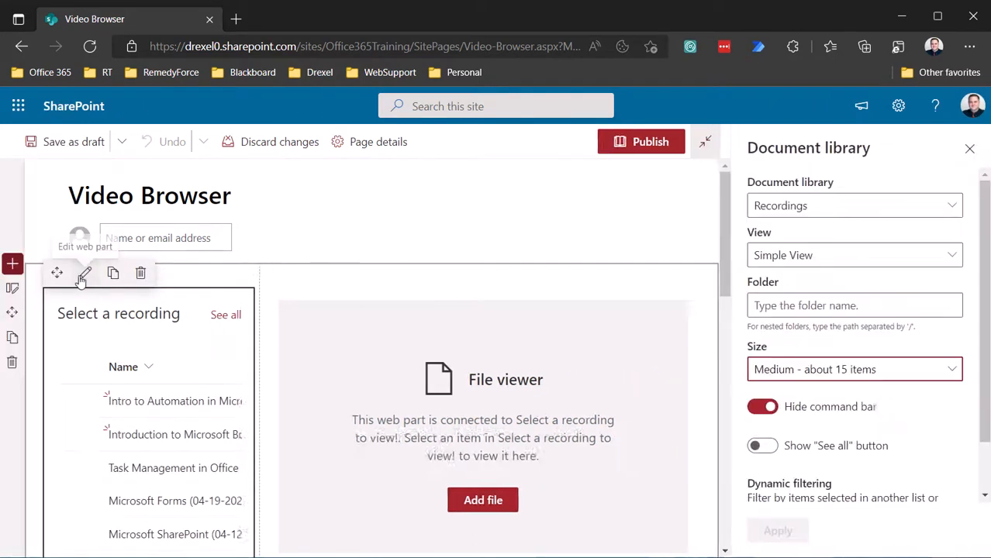
Try the size "Small - about 5 items" for the recordings list and check how it scrolls above the File viewer.
{"action": "left_click", "coordinate": [819, 371]}
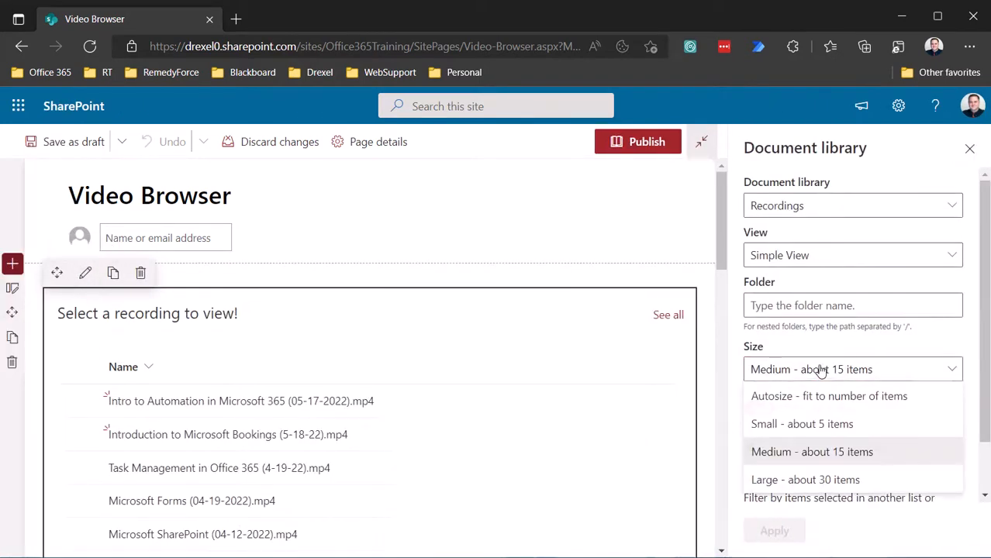
{"action": "left_click", "coordinate": [787, 431]}
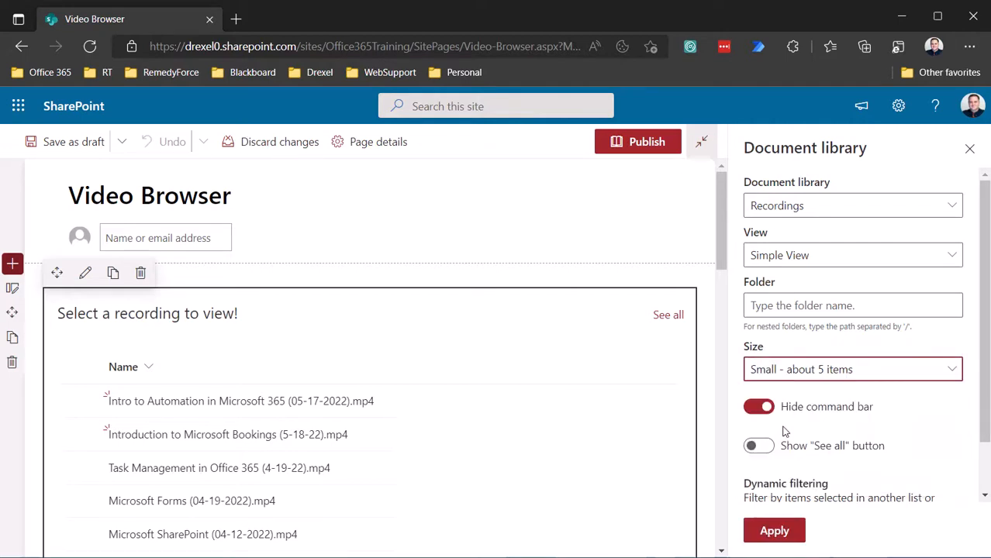
{"action": "left_click", "coordinate": [774, 530]}
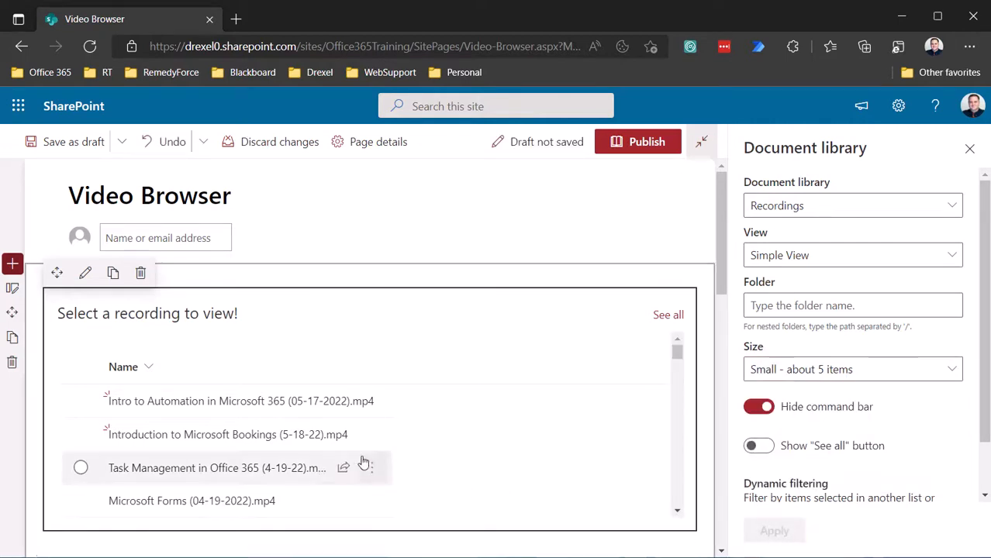
{"action": "scroll", "coordinate": [402, 453], "scroll_direction": "down", "scroll_amount": 3}
{"action": "scroll", "coordinate": [369, 451], "scroll_direction": "up", "scroll_amount": 3}
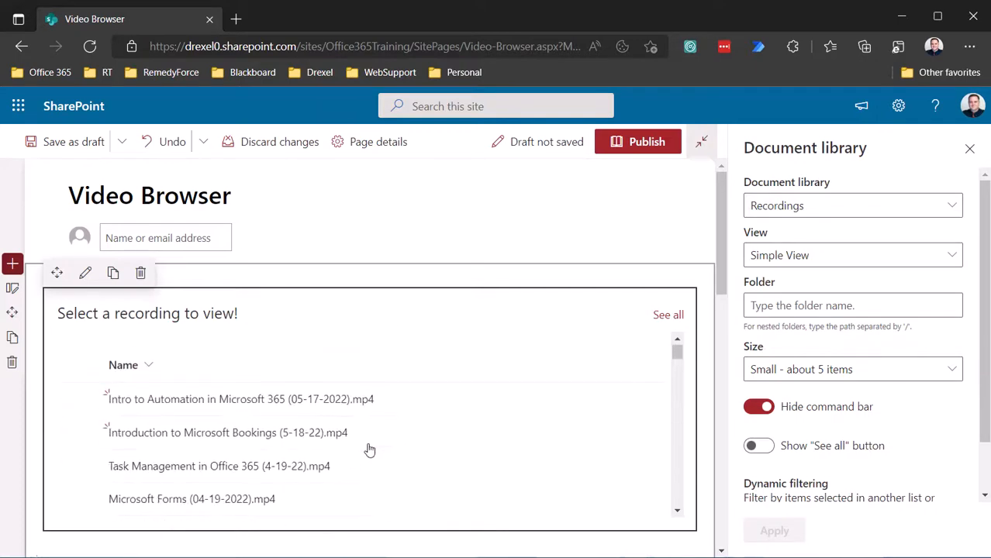
{"action": "scroll", "coordinate": [369, 452], "scroll_direction": "down", "scroll_amount": 10}
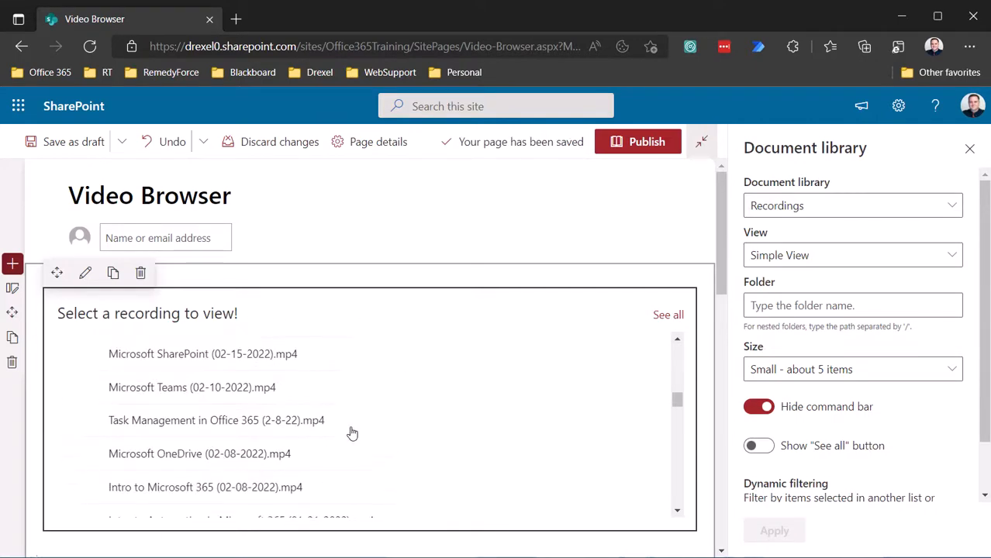
{"action": "scroll", "coordinate": [351, 433], "scroll_direction": "down", "scroll_amount": 12}
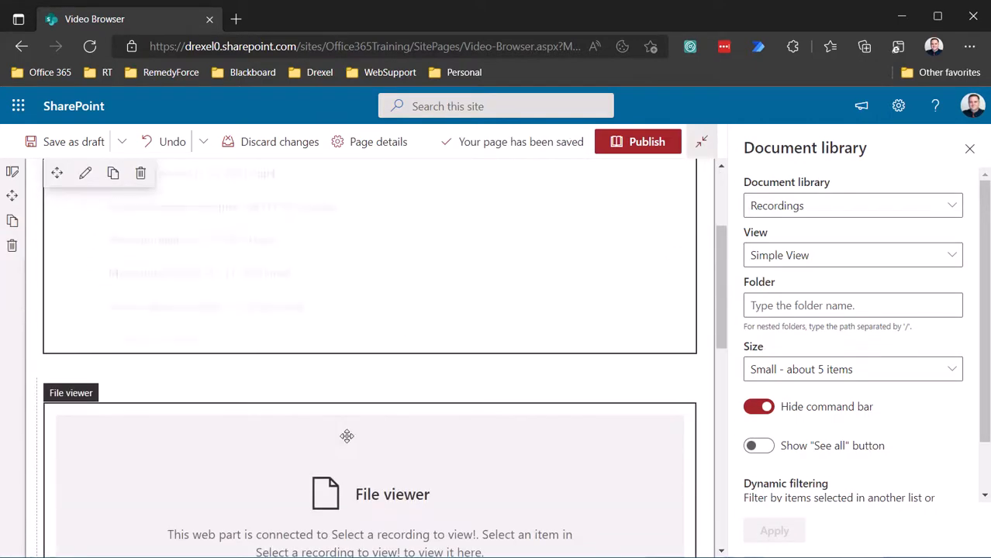
{"action": "scroll", "coordinate": [346, 436], "scroll_direction": "up", "scroll_amount": 10}
Set the recordings list size to "Autosize - fit to number of items" and save the page as a draft.
{"action": "left_click", "coordinate": [795, 377]}
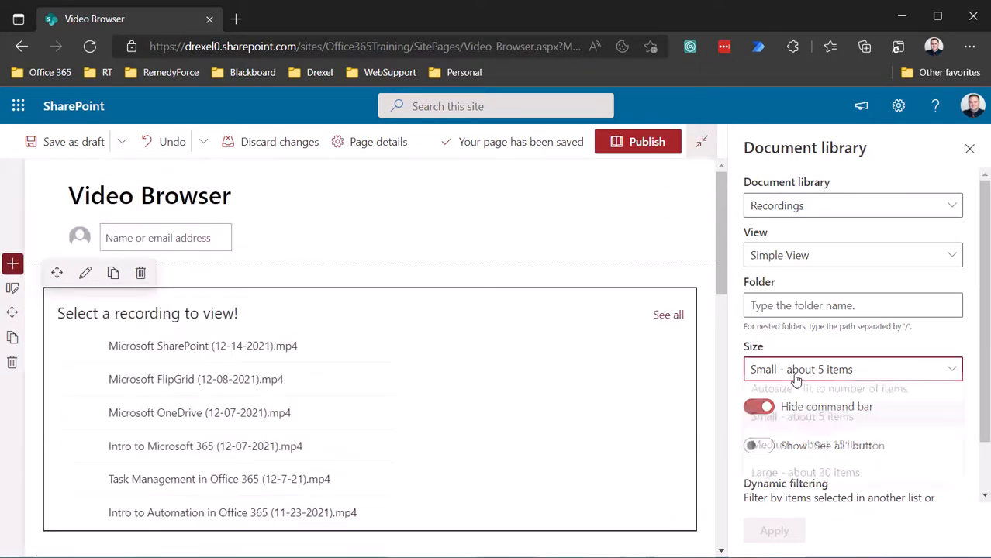
{"action": "left_click", "coordinate": [785, 390]}
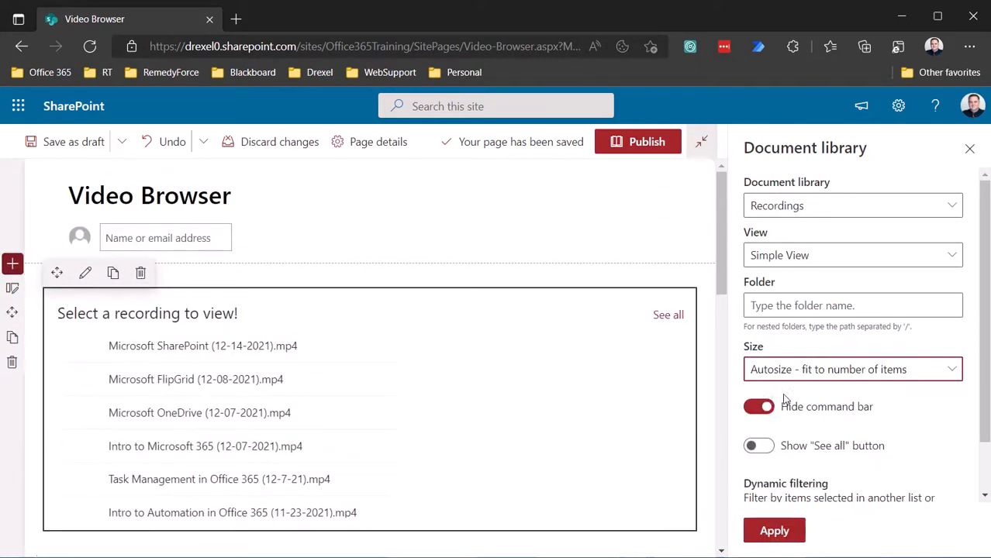
{"action": "left_click", "coordinate": [773, 531]}
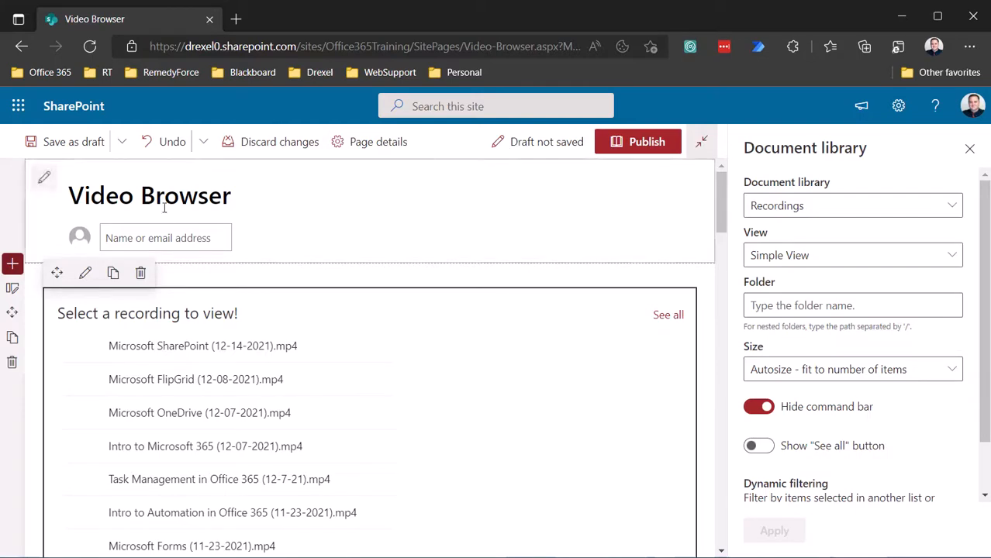
{"action": "left_click", "coordinate": [84, 147]}
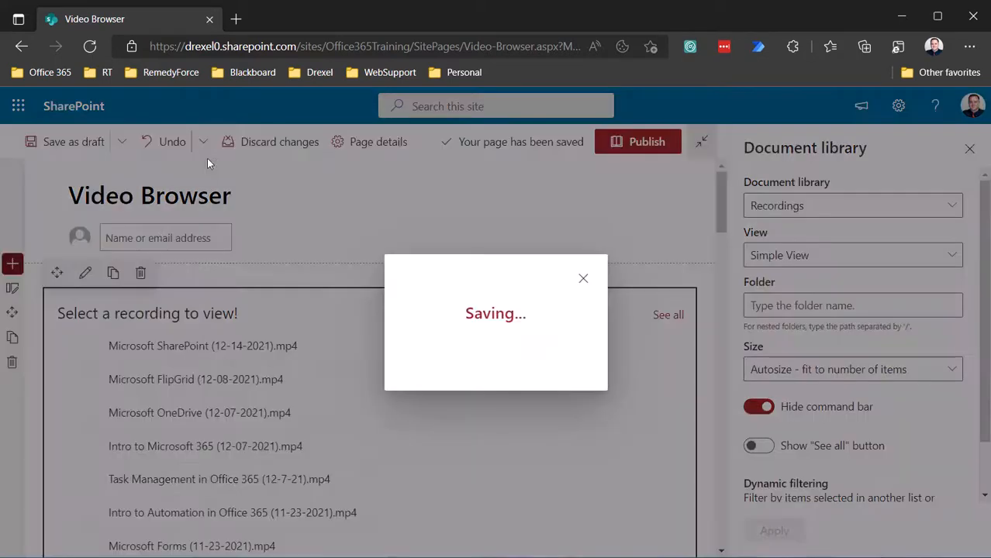
{"action": "scroll", "coordinate": [199, 427], "scroll_direction": "down", "scroll_amount": 2}
{"action": "scroll", "coordinate": [207, 425], "scroll_direction": "up", "scroll_amount": 2}
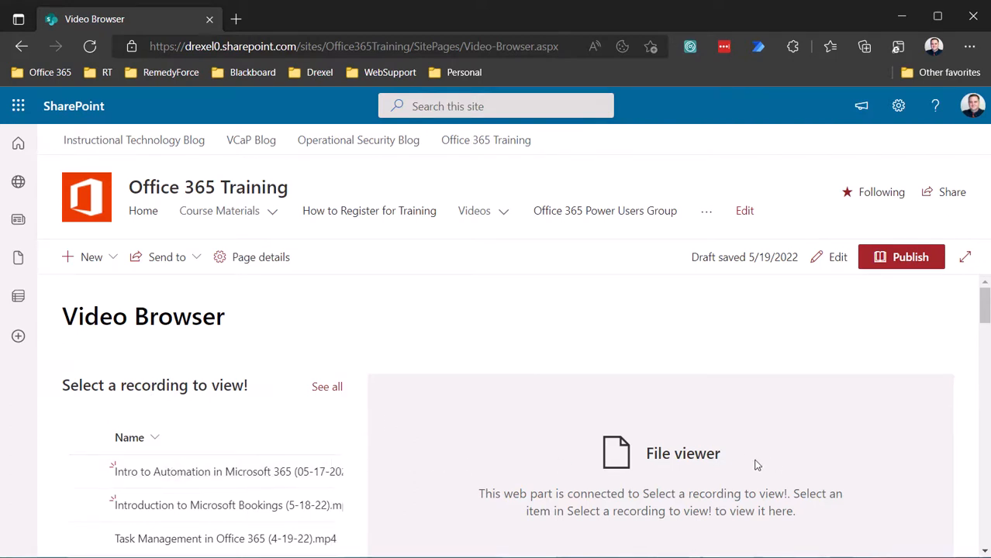
{"action": "scroll", "coordinate": [764, 459], "scroll_direction": "down", "scroll_amount": 1}
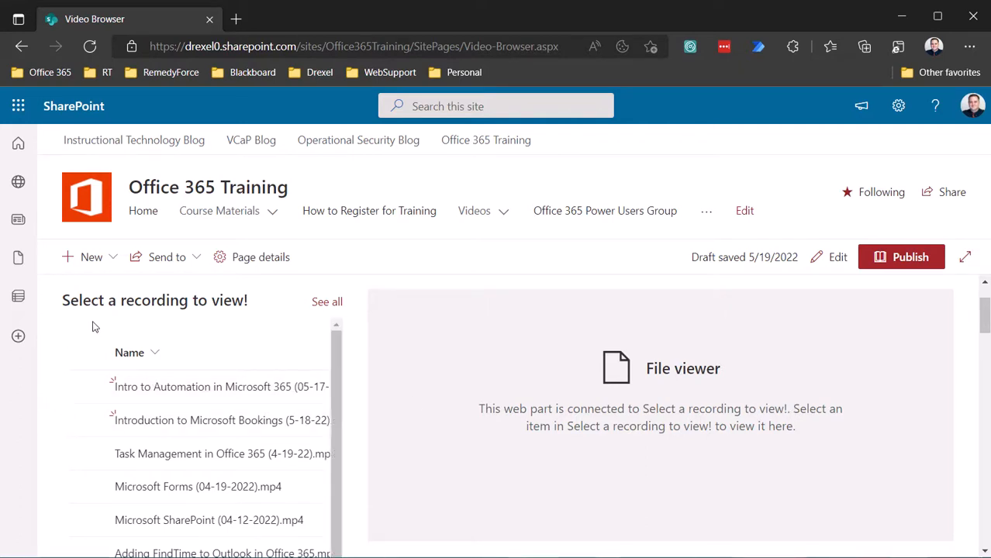
{"action": "left_click", "coordinate": [87, 387]}
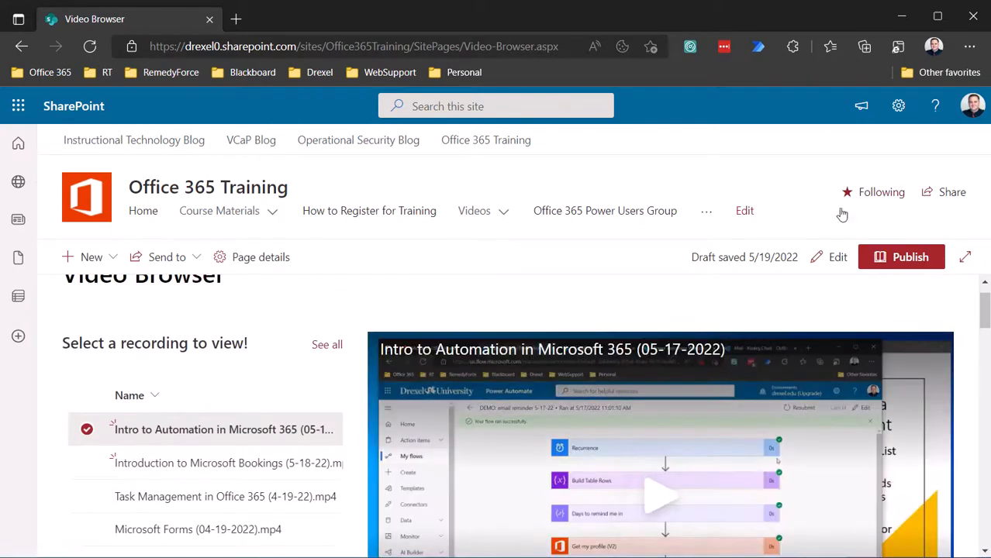
Reduce the browser zoom to 80%, then start the loaded recording in the File viewer and mute it.
{"action": "scroll", "coordinate": [746, 416], "scroll_direction": "down", "scroll_amount": 1}
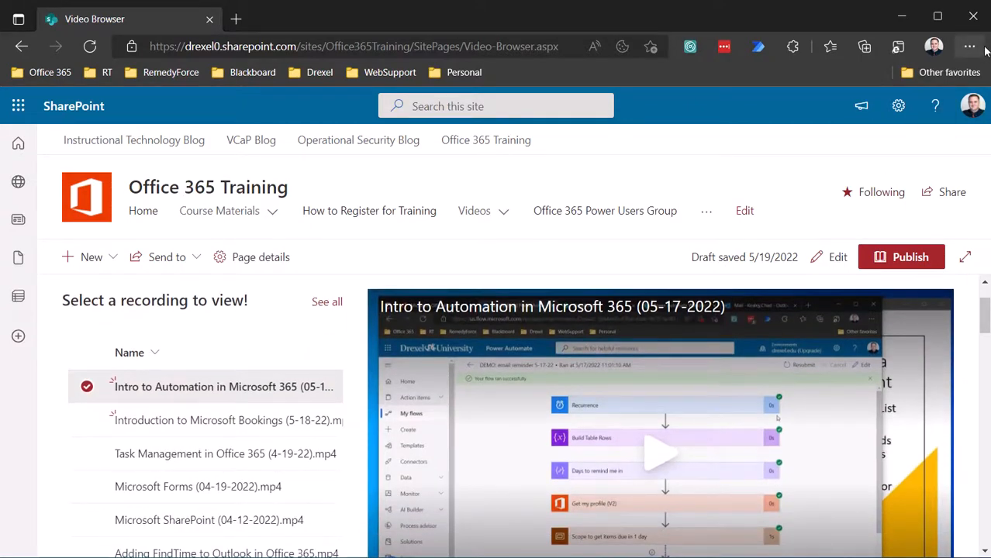
{"action": "key", "text": "ctrl+minus"}
{"action": "key", "text": "ctrl+minus"}
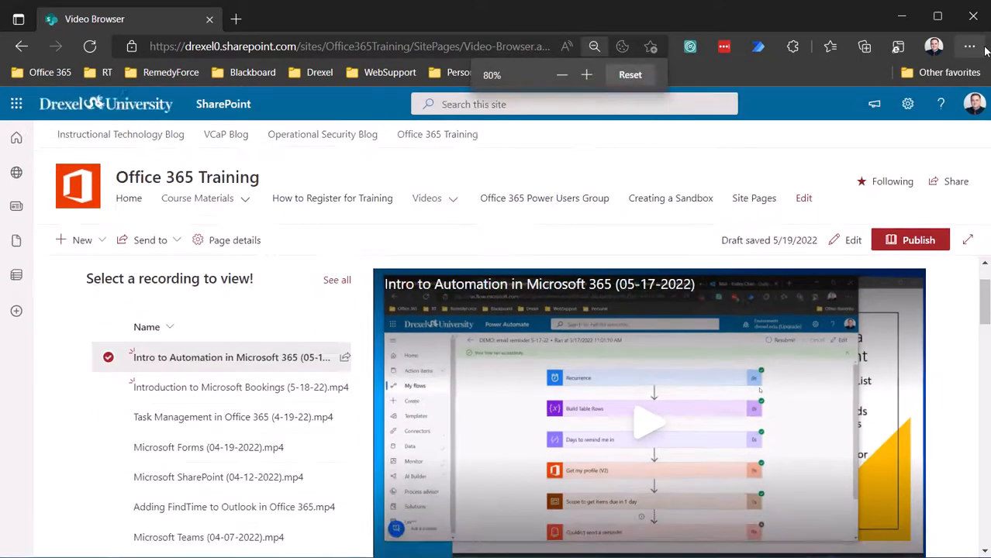
{"action": "left_click", "coordinate": [623, 386]}
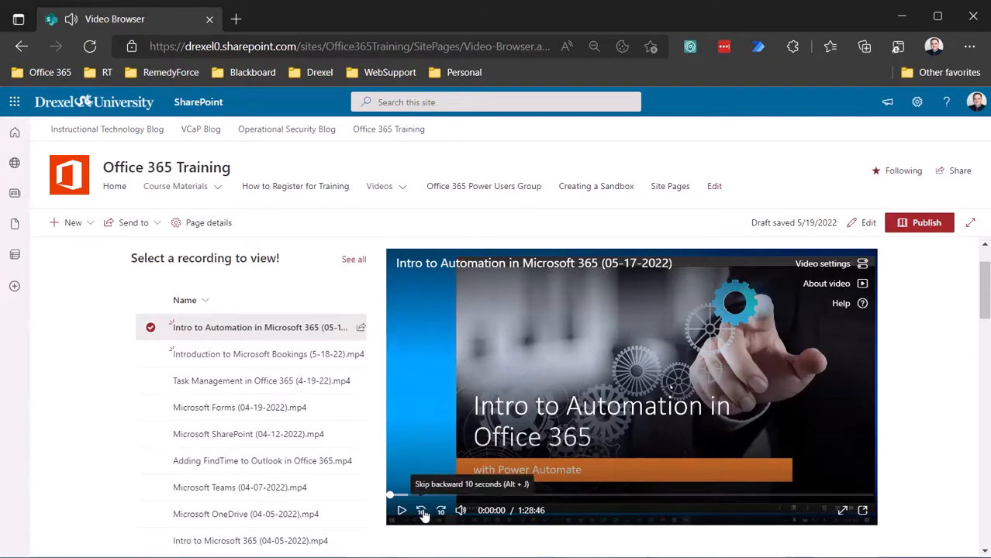
{"action": "left_click", "coordinate": [469, 511]}
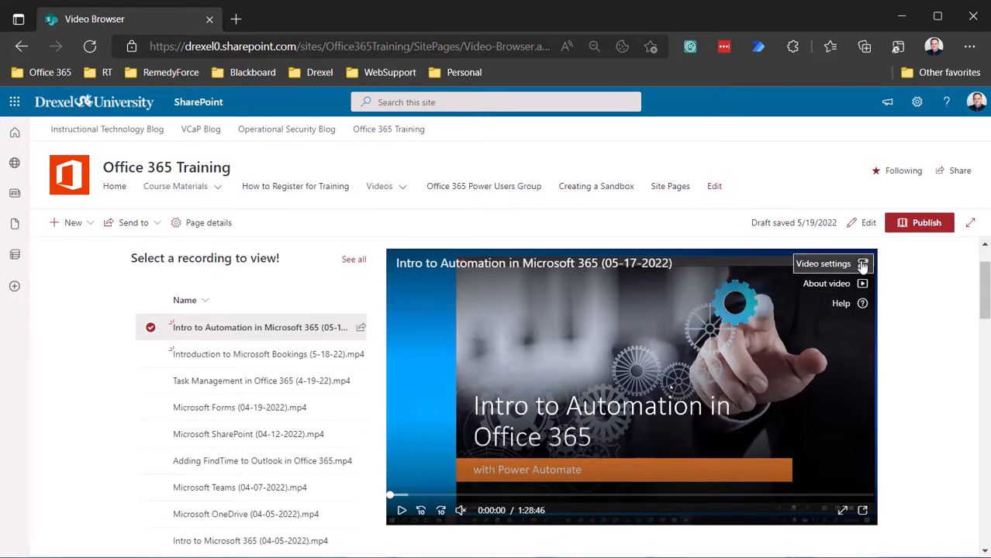
Turn on transcript and captions in the recording's video settings, generate them in English, and close the settings.
{"action": "left_click", "coordinate": [863, 265]}
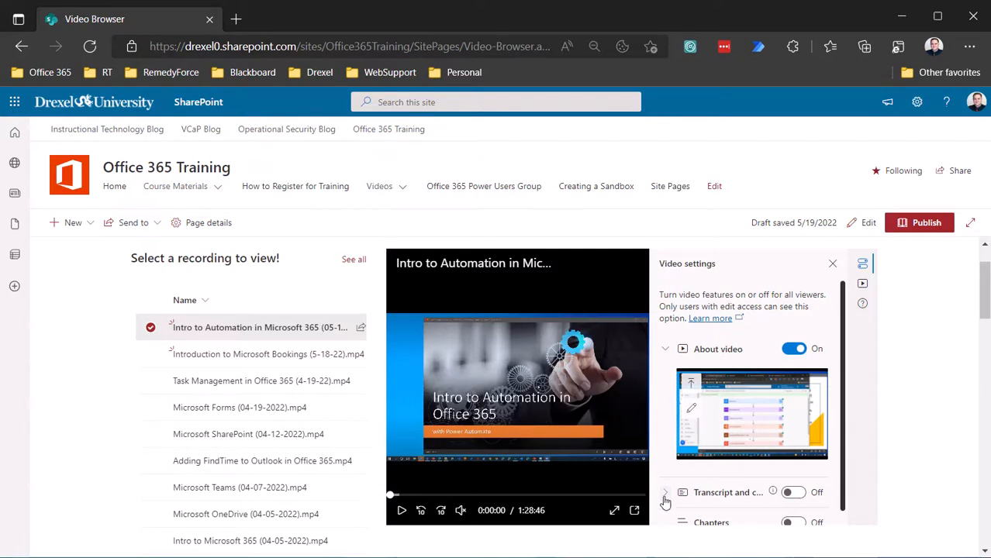
{"action": "left_click", "coordinate": [793, 497]}
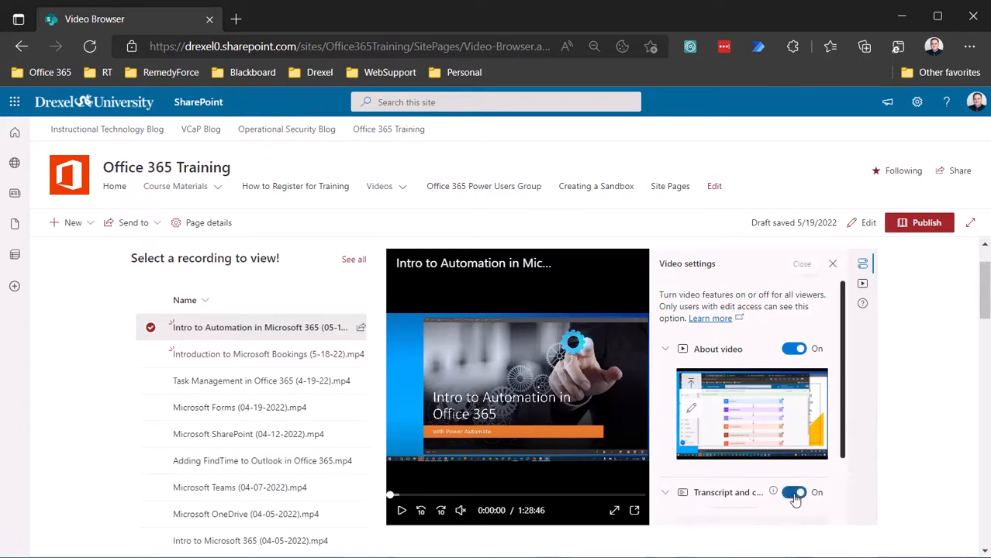
{"action": "scroll", "coordinate": [721, 497], "scroll_direction": "down", "scroll_amount": 1}
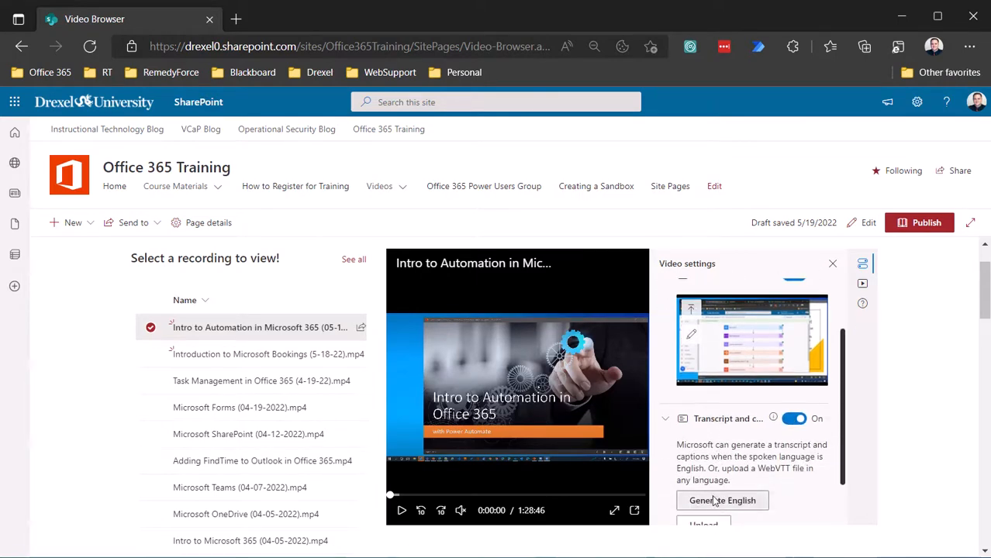
{"action": "left_click", "coordinate": [714, 501]}
{"action": "left_click", "coordinate": [665, 419]}
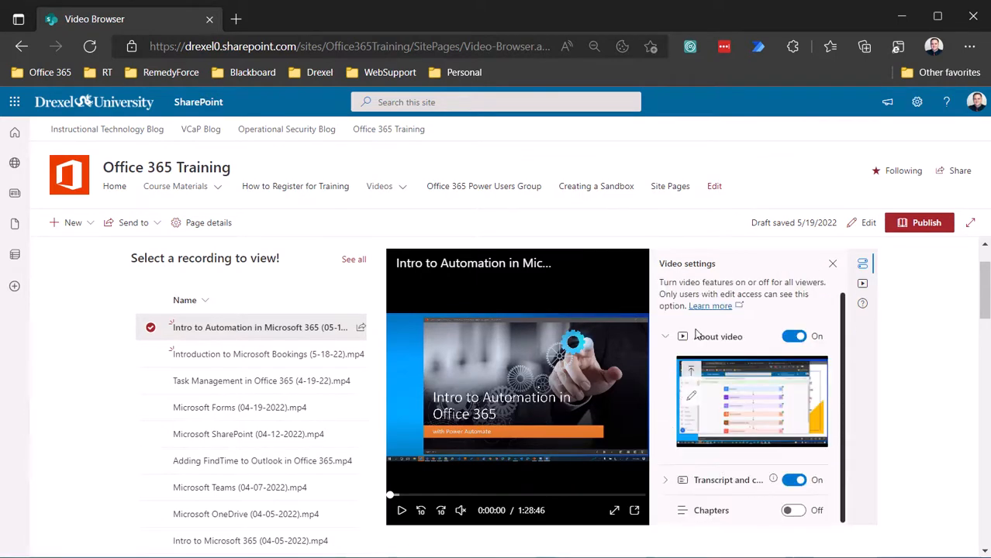
{"action": "left_click", "coordinate": [832, 263]}
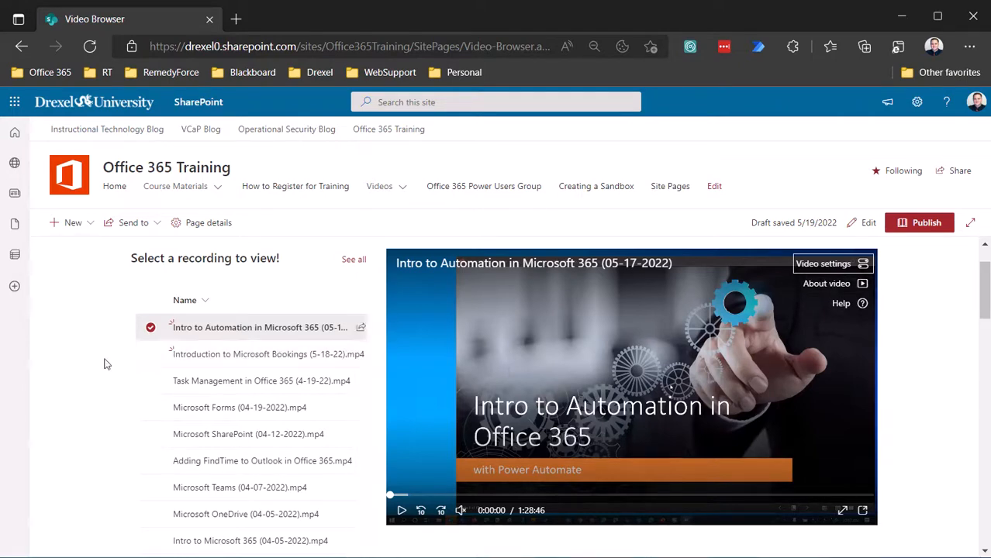
{"action": "scroll", "coordinate": [336, 402], "scroll_direction": "down", "scroll_amount": 1}
{"action": "scroll", "coordinate": [336, 403], "scroll_direction": "up", "scroll_amount": 1}
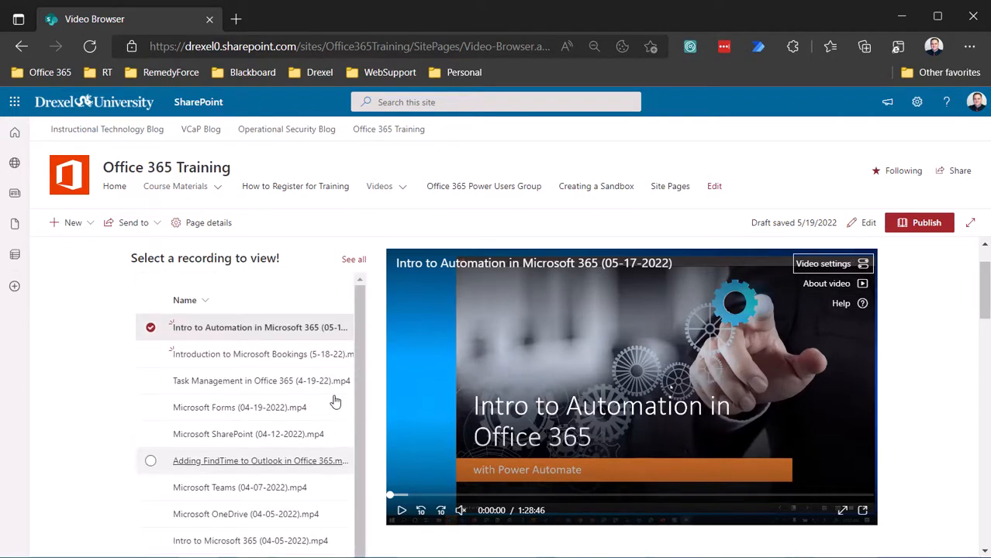
{"action": "scroll", "coordinate": [369, 400], "scroll_direction": "up", "scroll_amount": 1}
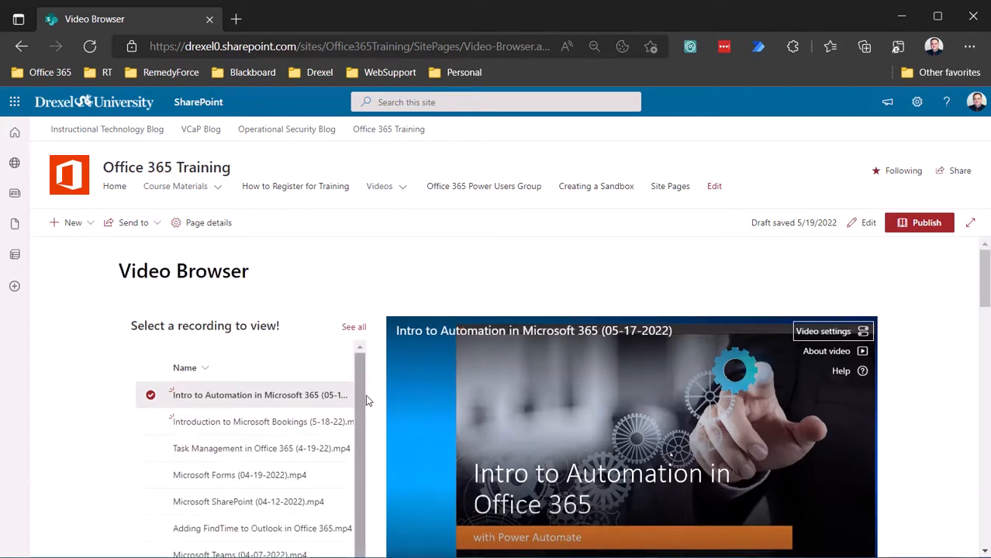